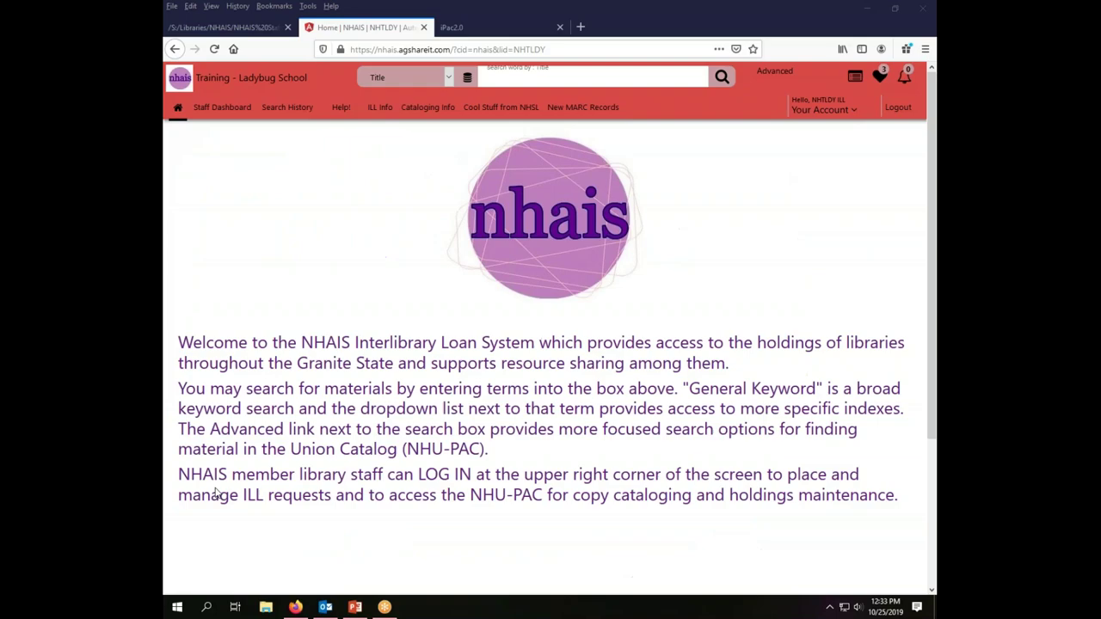
- Bring up the NHAIS SHAREit home page in Firefox and open the search-type list
{"action": "key", "text": "alt+Tab"}
{"action": "left_click", "coordinate": [452, 78]}
- Switch the search index to General Keyword and enter 'creepy carrots' as the search words
{"action": "left_click", "coordinate": [401, 96]}
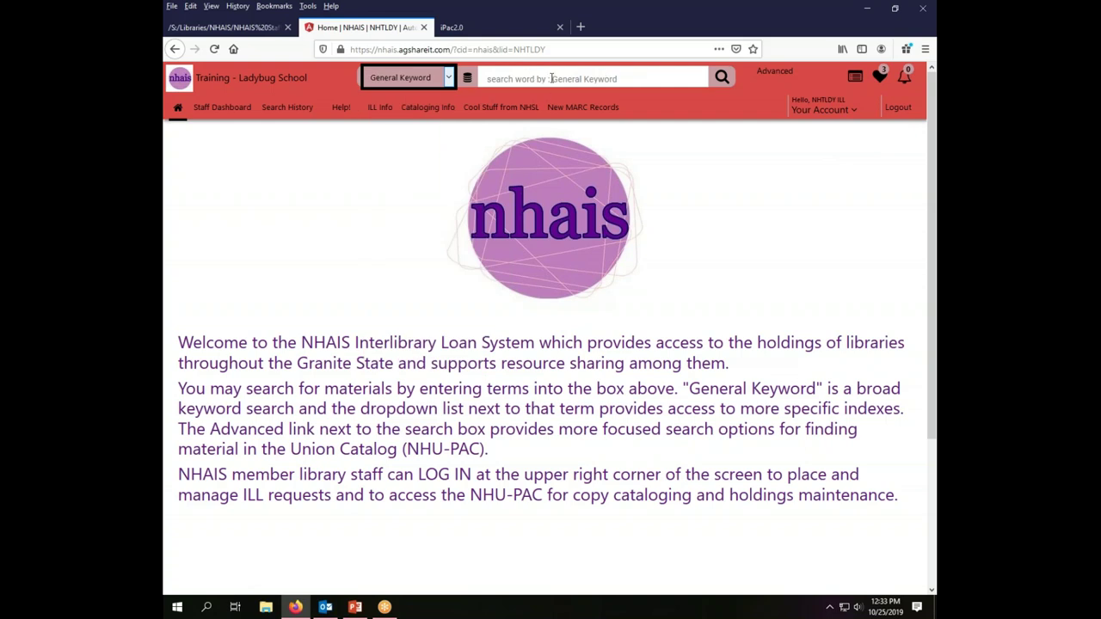
{"action": "left_click", "coordinate": [583, 82]}
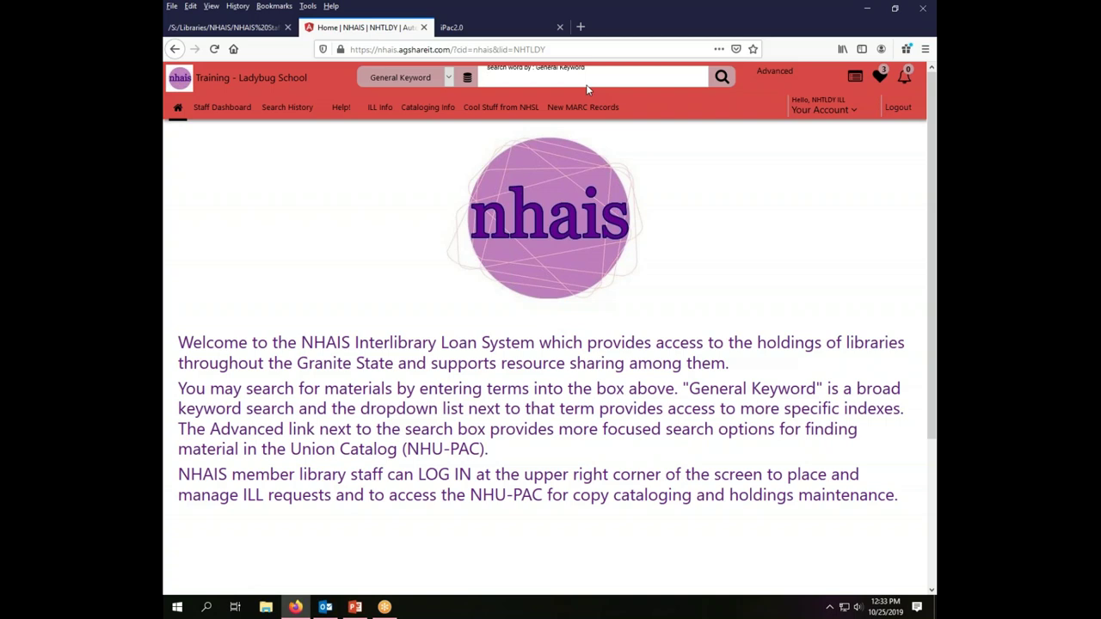
{"action": "type", "text": "creepy"}
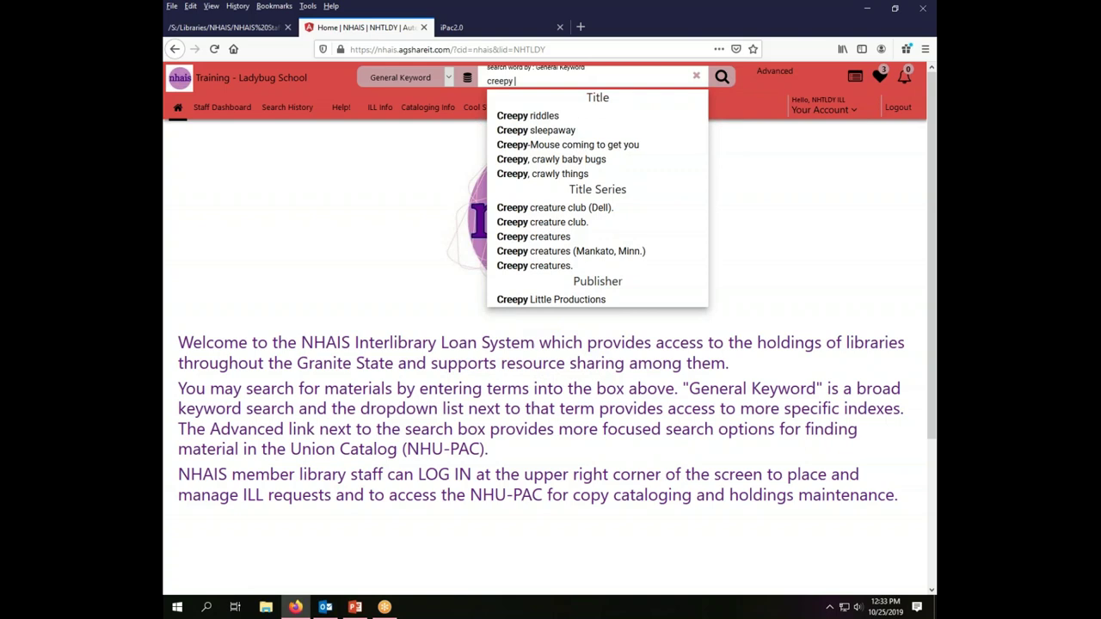
{"action": "type", "text": " carrots"}
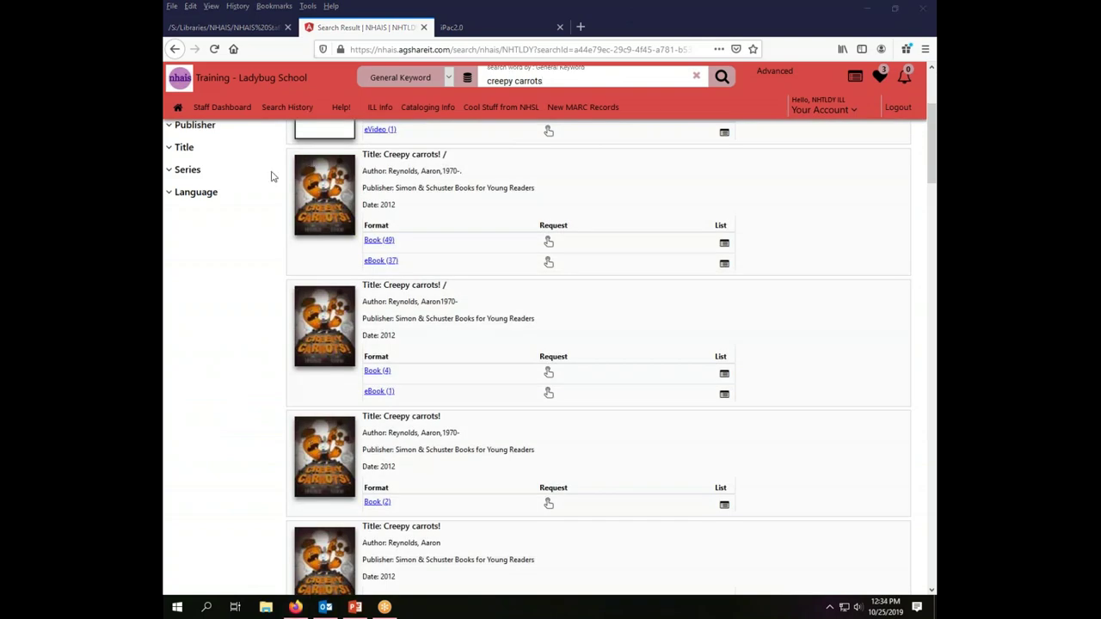
{"action": "left_click_drag", "start_coordinate": [932, 141], "coordinate": [931, 110]}
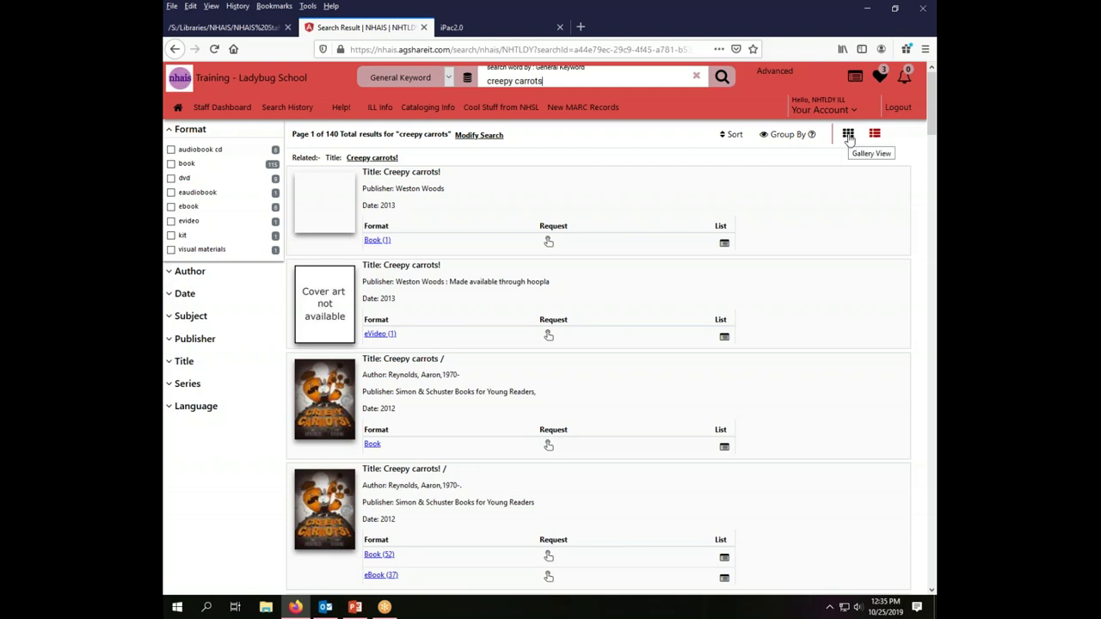
{"action": "left_click", "coordinate": [848, 136]}
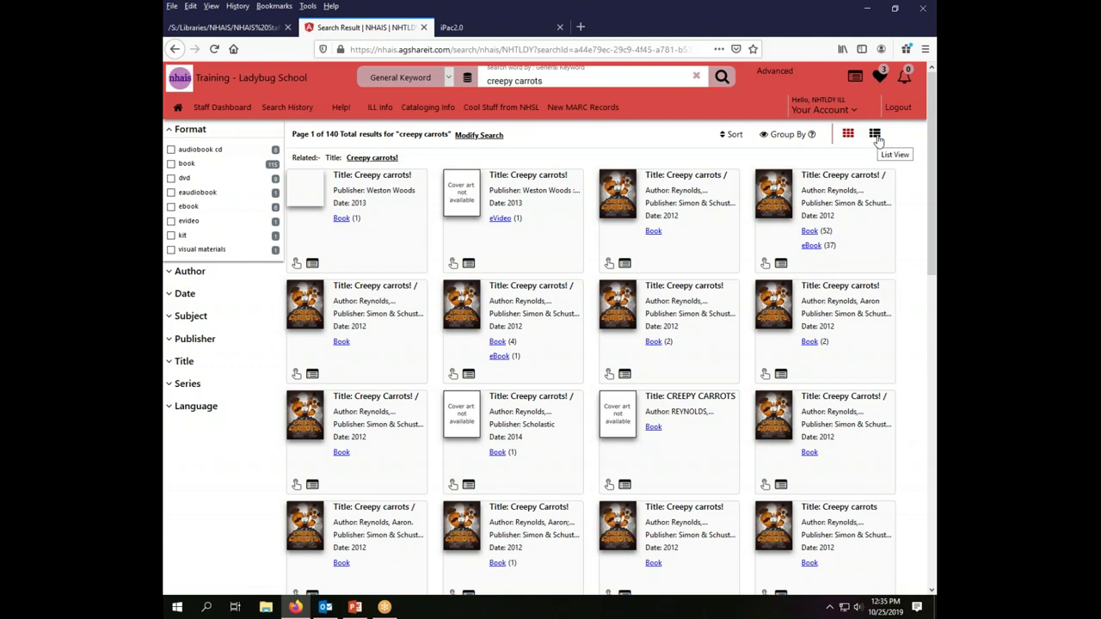
{"action": "left_click", "coordinate": [875, 135]}
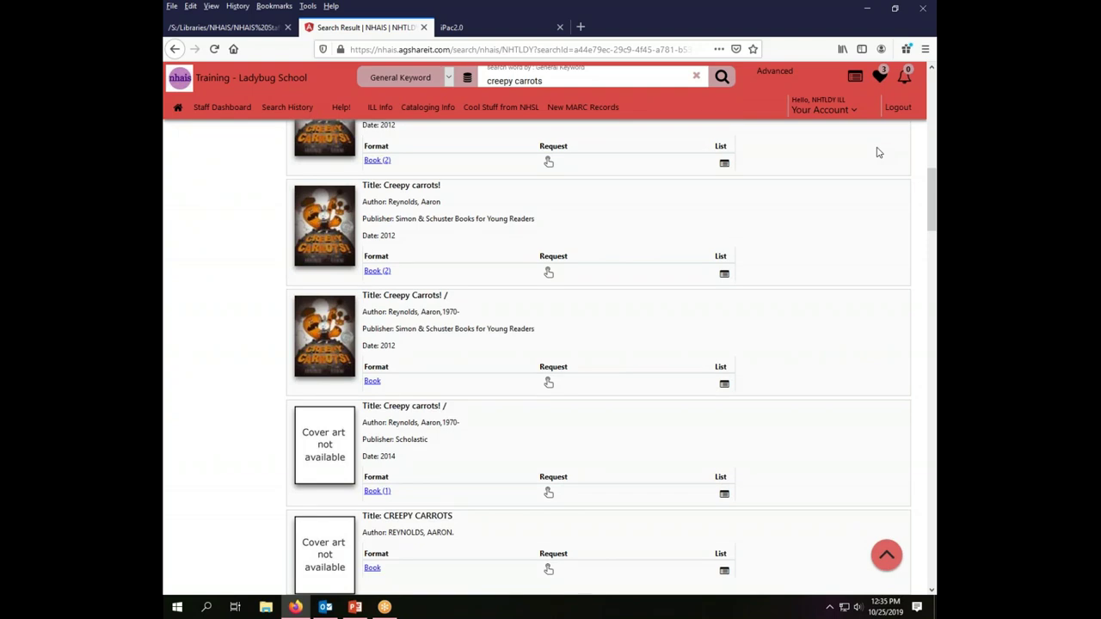
{"action": "scroll", "coordinate": [903, 250], "scroll_direction": "up", "scroll_amount": 8}
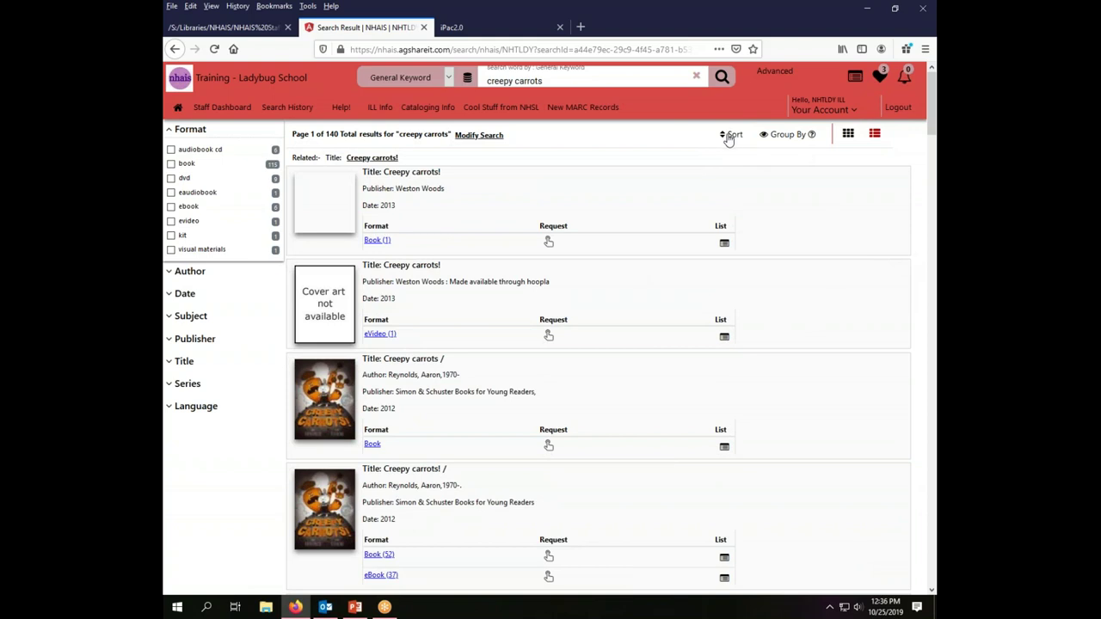
{"action": "left_click", "coordinate": [732, 136]}
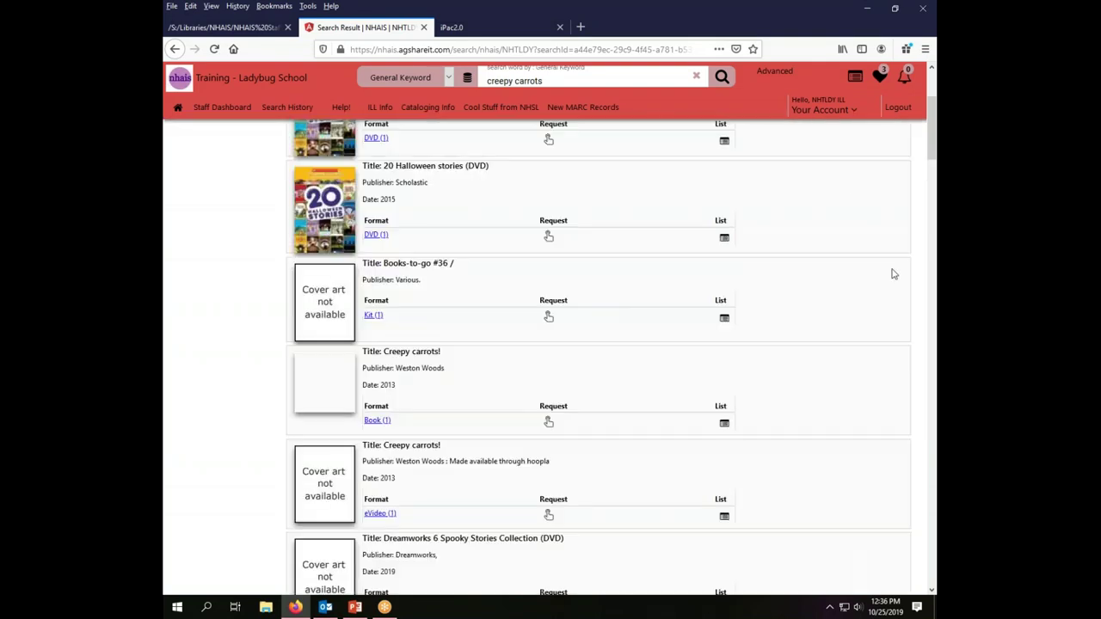
{"action": "left_click_drag", "start_coordinate": [933, 108], "coordinate": [923, 76]}
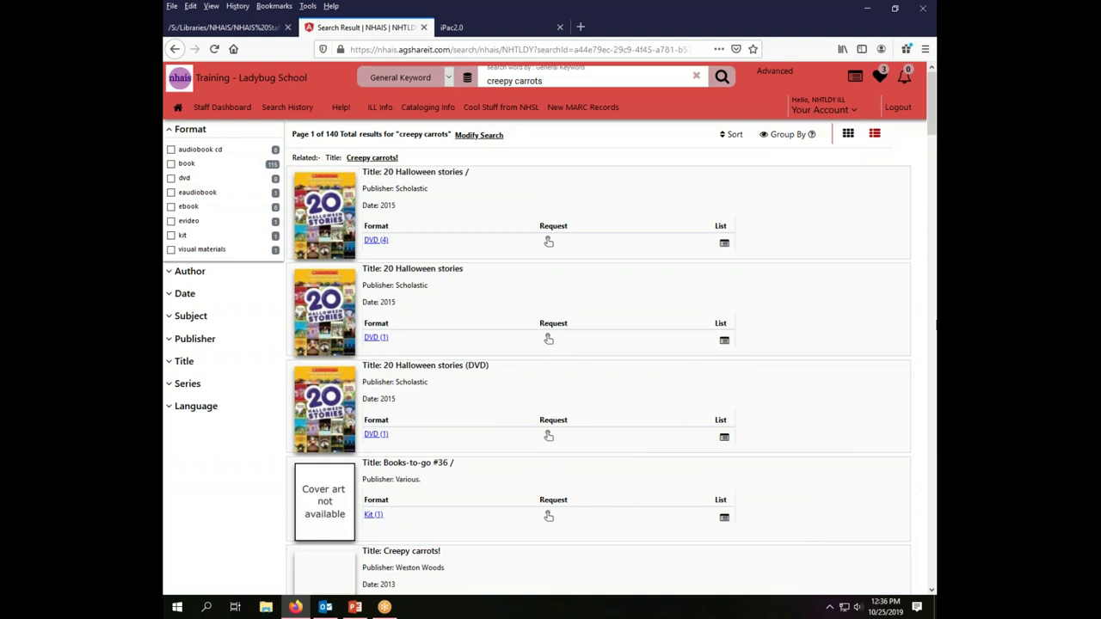
{"action": "left_click_drag", "start_coordinate": [932, 124], "coordinate": [932, 260]}
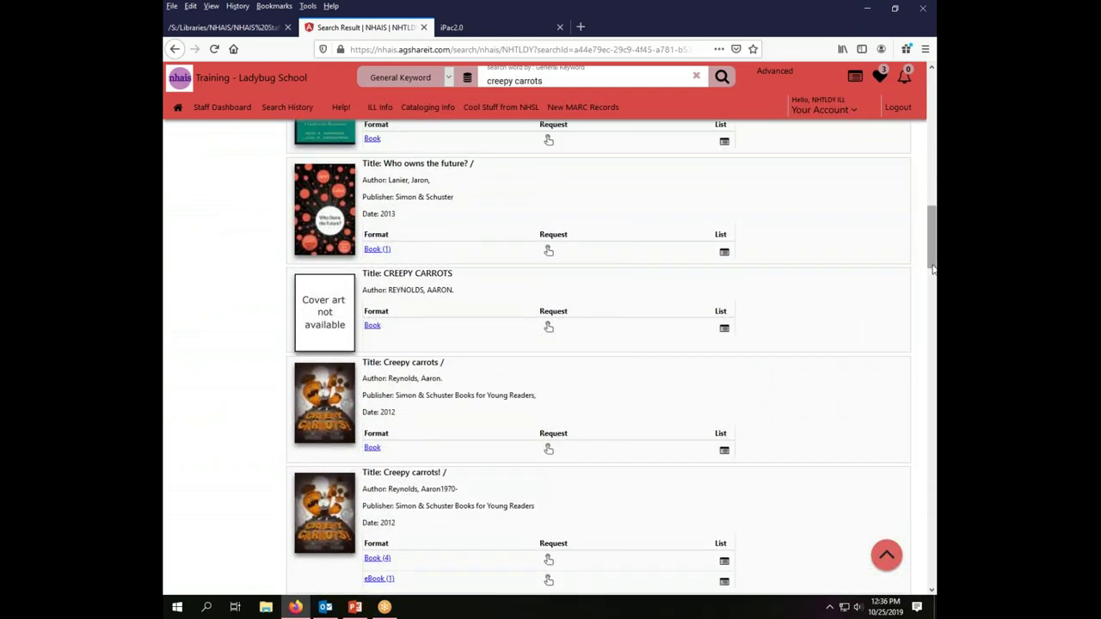
{"action": "left_click_drag", "start_coordinate": [933, 267], "coordinate": [931, 112]}
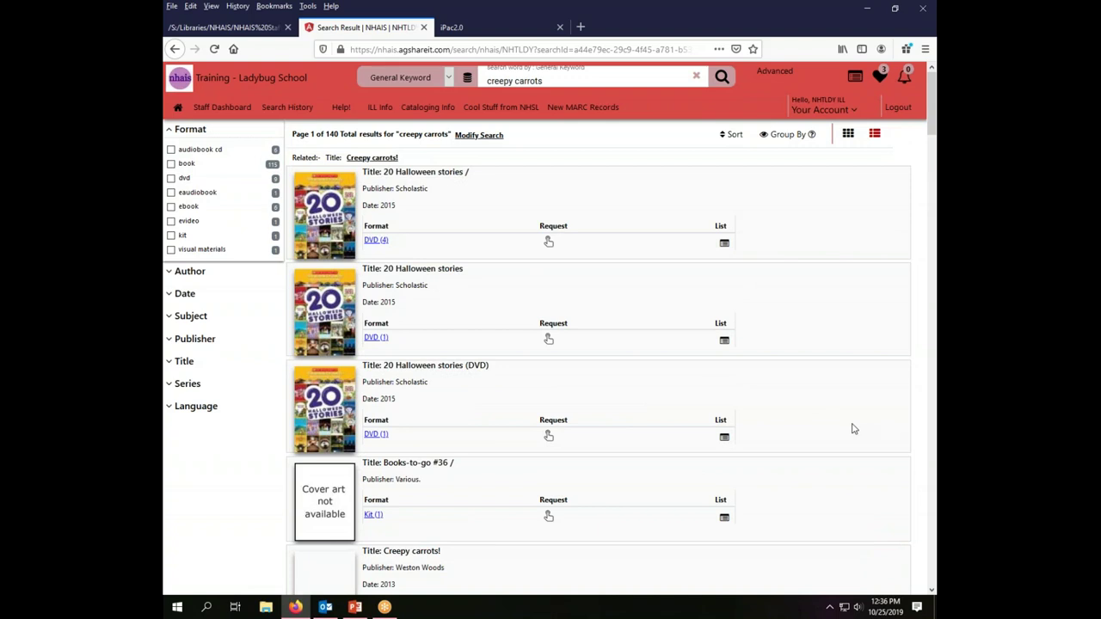
{"action": "left_click", "coordinate": [731, 136]}
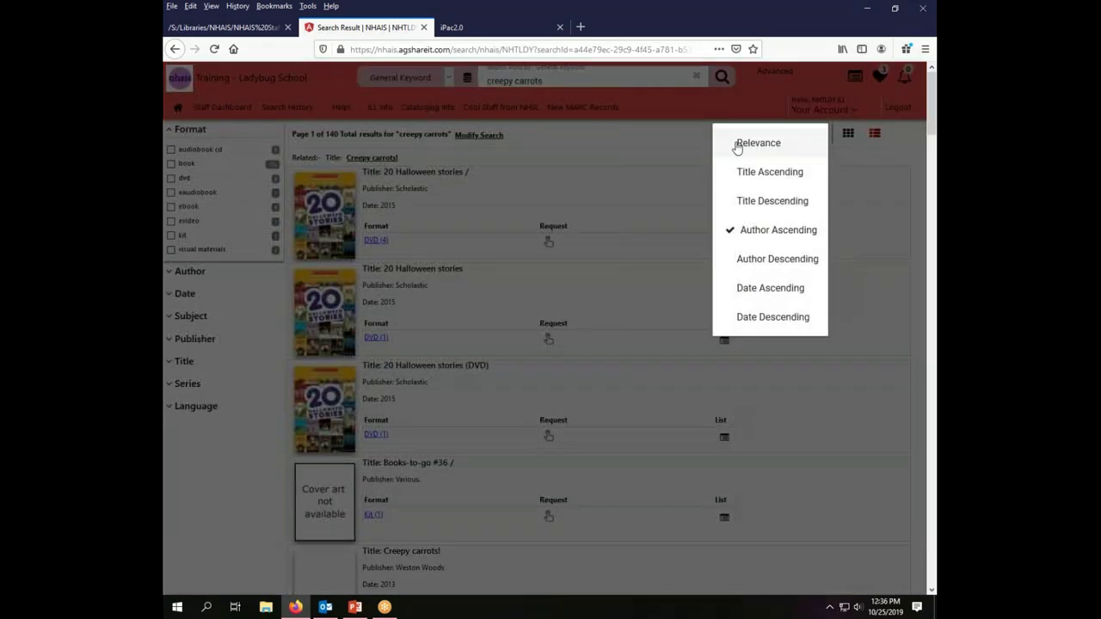
{"action": "left_click", "coordinate": [737, 147]}
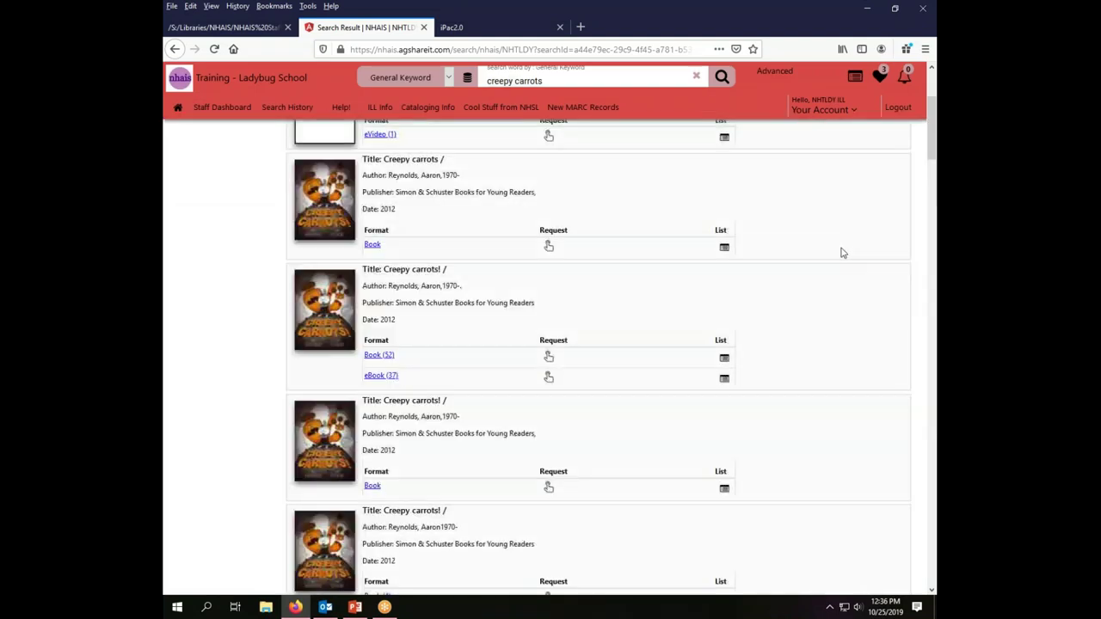
{"action": "left_click_drag", "start_coordinate": [929, 170], "coordinate": [928, 135]}
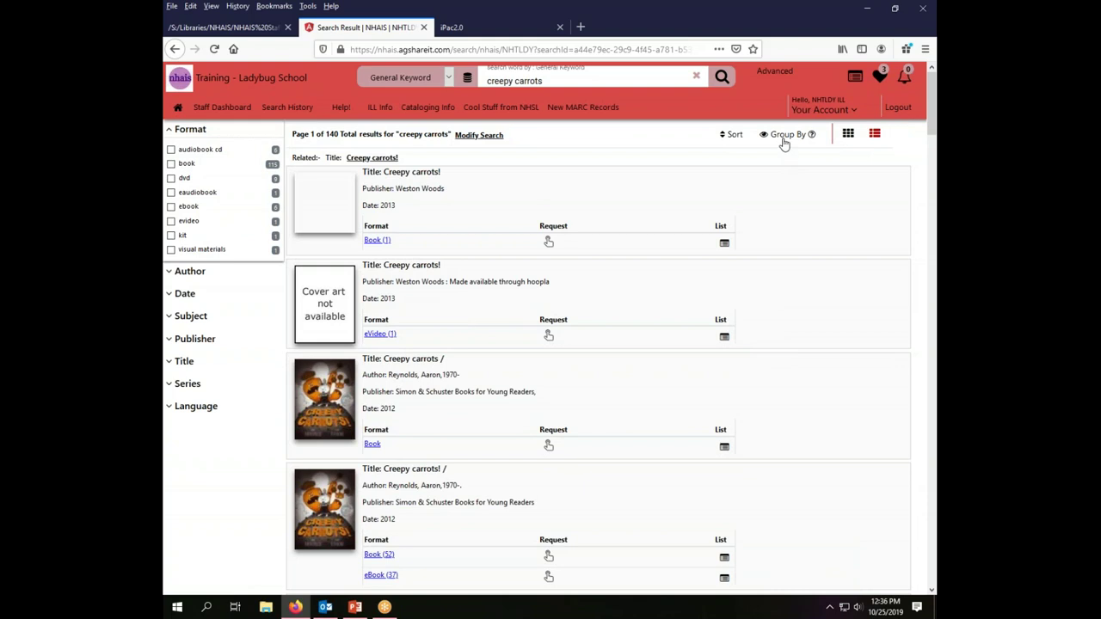
- Replace 'creepy carrots' with 'harry potter' and run the search, returning 6590 results
{"action": "left_click", "coordinate": [591, 82]}
{"action": "left_click_drag", "start_coordinate": [551, 81], "coordinate": [479, 81]}
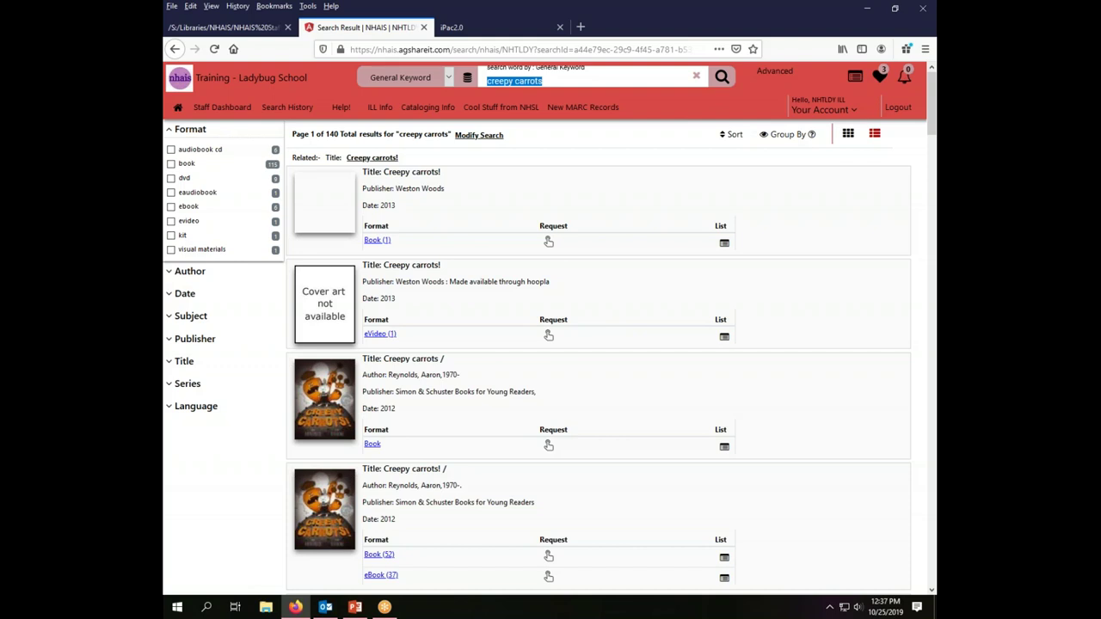
{"action": "type", "text": "harry pa"}
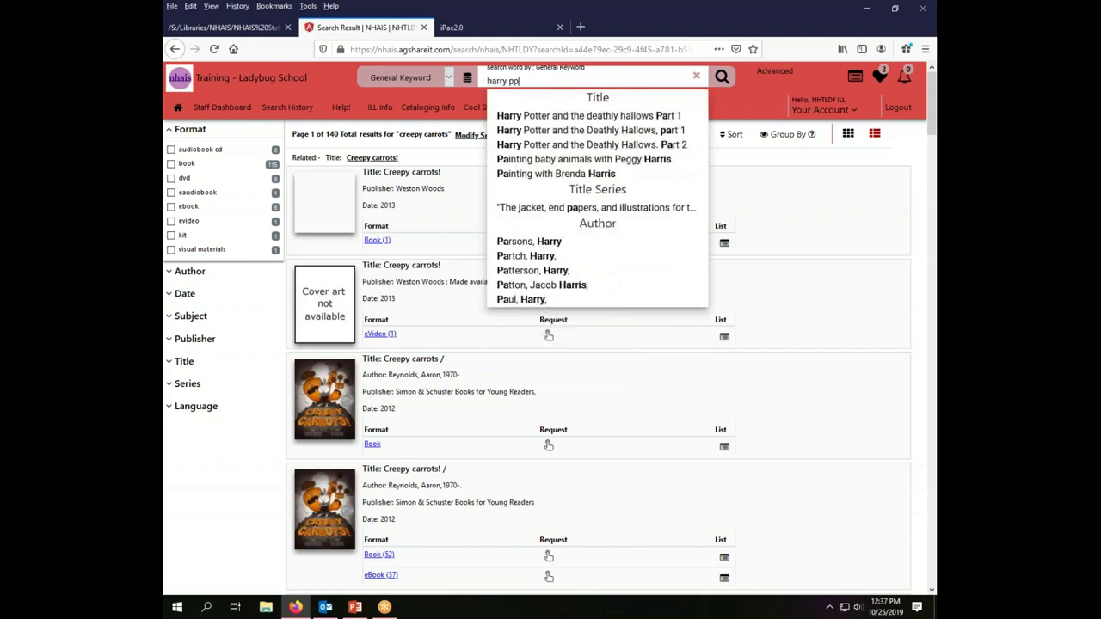
{"action": "key", "text": "BackSpace"}
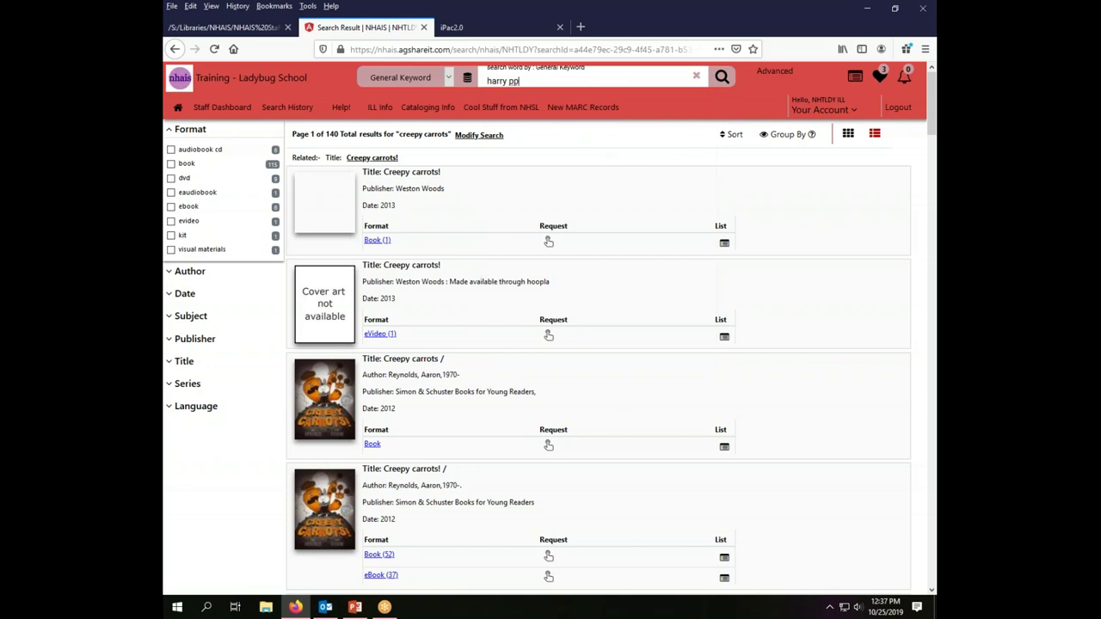
{"action": "type", "text": "otter"}
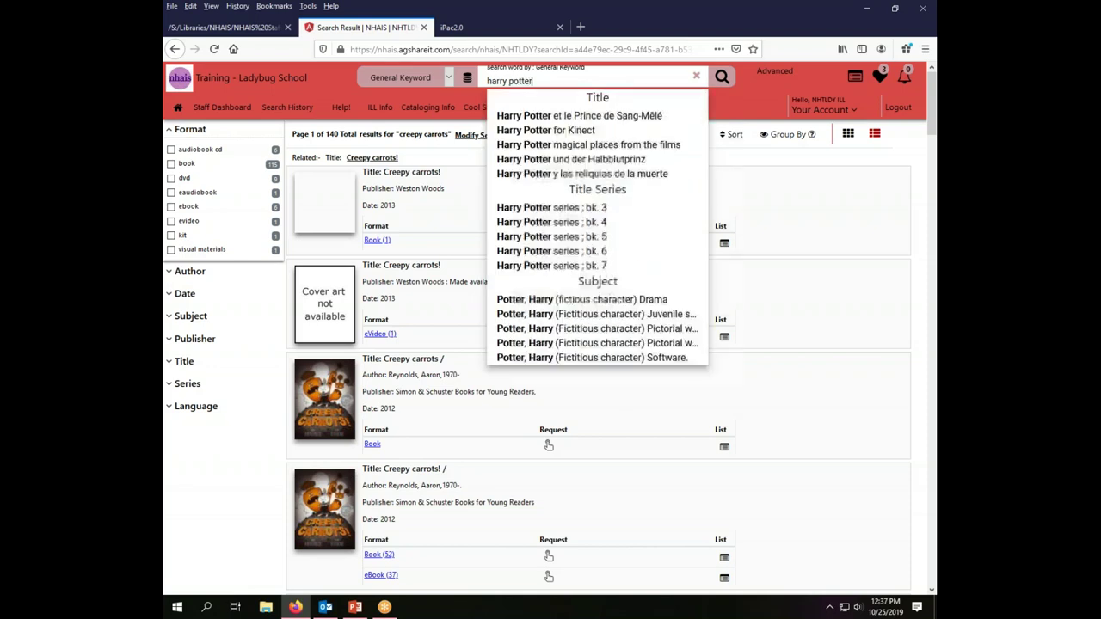
{"action": "key", "text": "Return"}
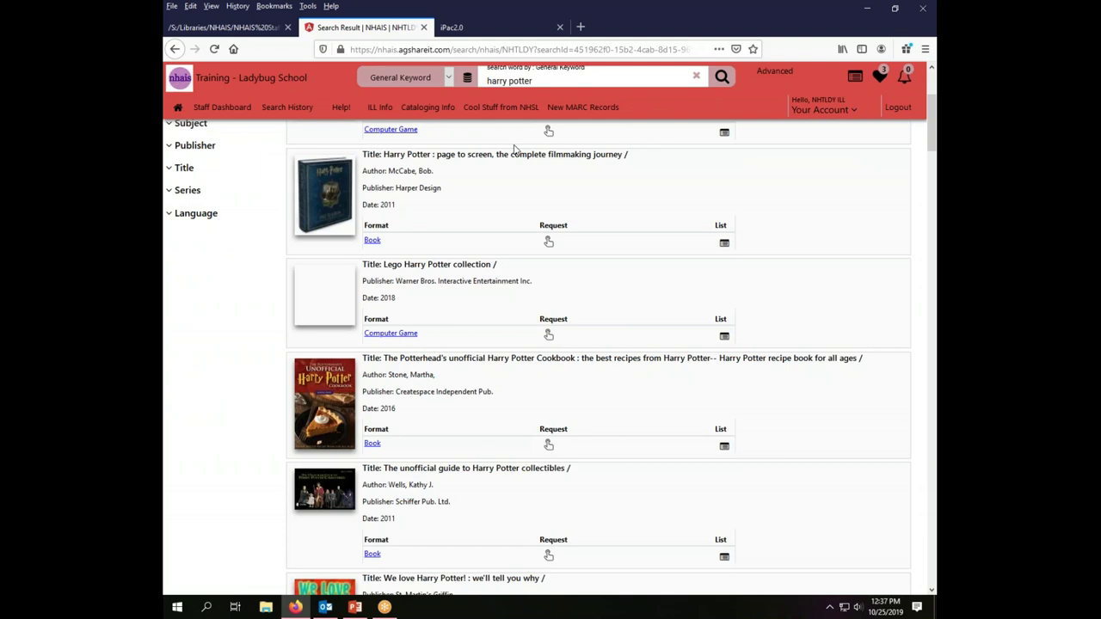
{"action": "key", "text": "Return"}
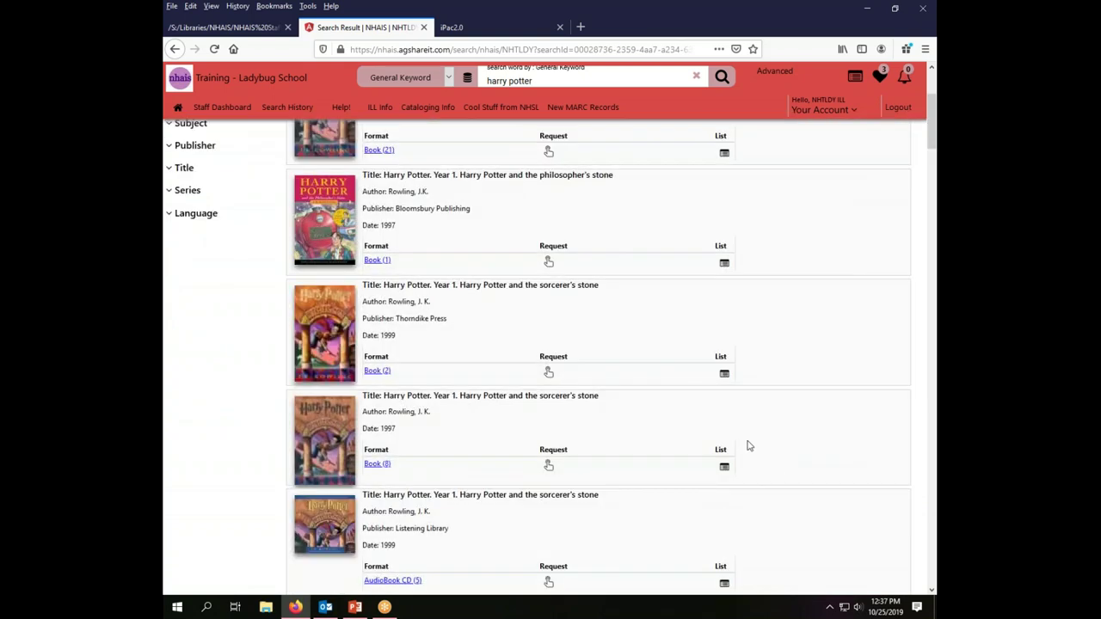
{"action": "scroll", "coordinate": [933, 120], "scroll_direction": "up", "scroll_amount": 3}
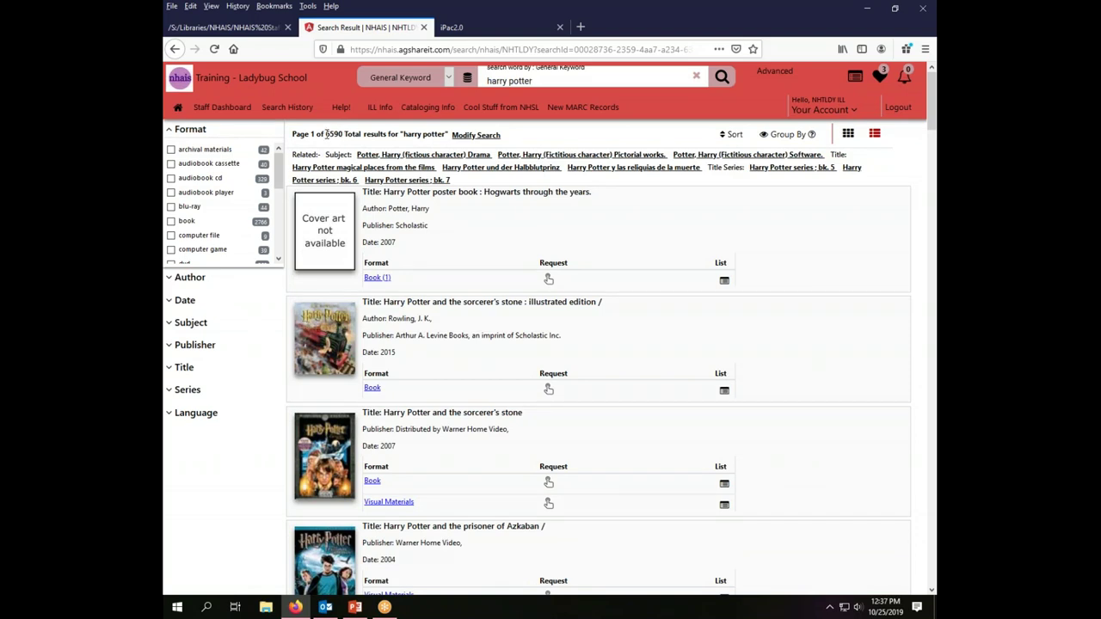
- Note the 6590 result count and set Group By to No Grouping, reviewing the grouping explanation
{"action": "left_click_drag", "start_coordinate": [323, 134], "coordinate": [344, 135]}
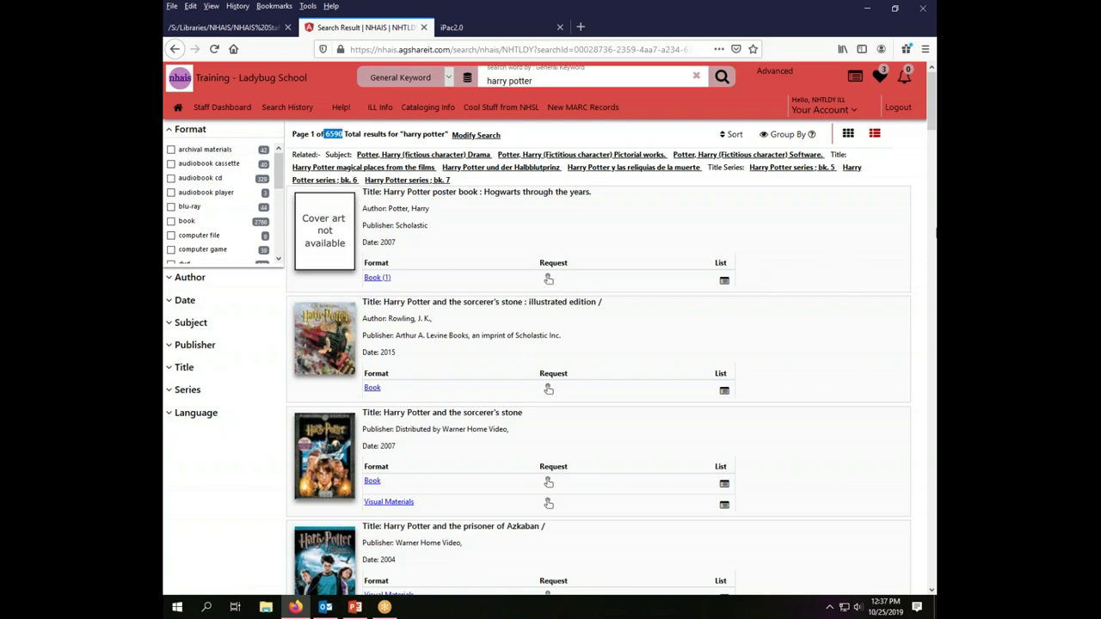
{"action": "left_click", "coordinate": [800, 135]}
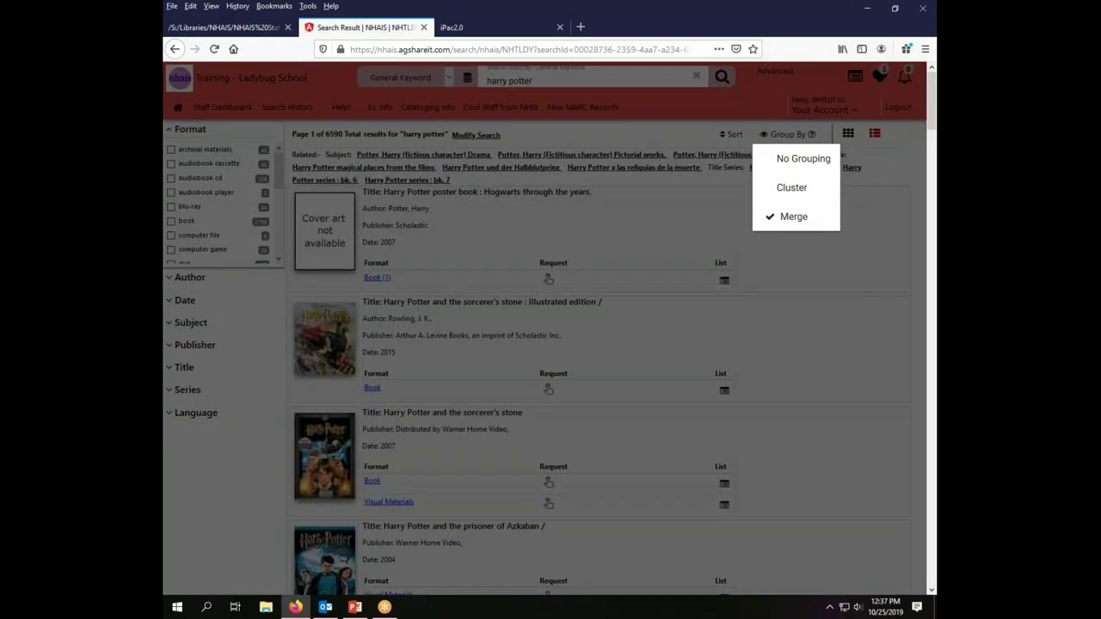
{"action": "left_click", "coordinate": [812, 135]}
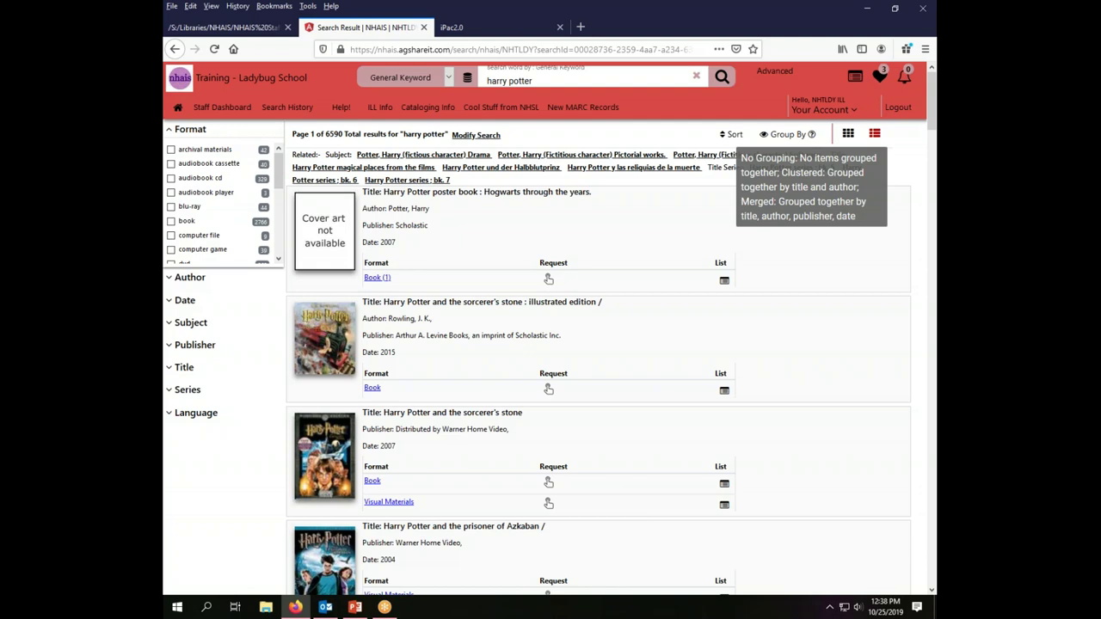
{"action": "mouse_move", "coordinate": [933, 113]}
{"action": "left_mouse_down"}
{"action": "mouse_move", "coordinate": [931, 189]}
{"action": "mouse_move", "coordinate": [931, 112]}
{"action": "left_mouse_up"}
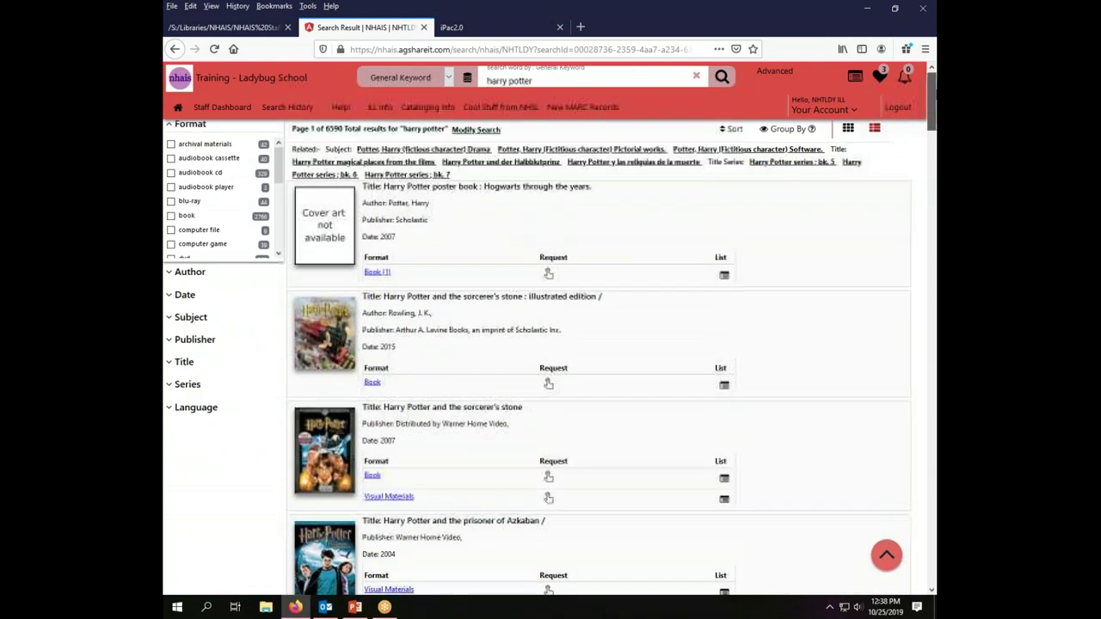
{"action": "mouse_move", "coordinate": [811, 138]}
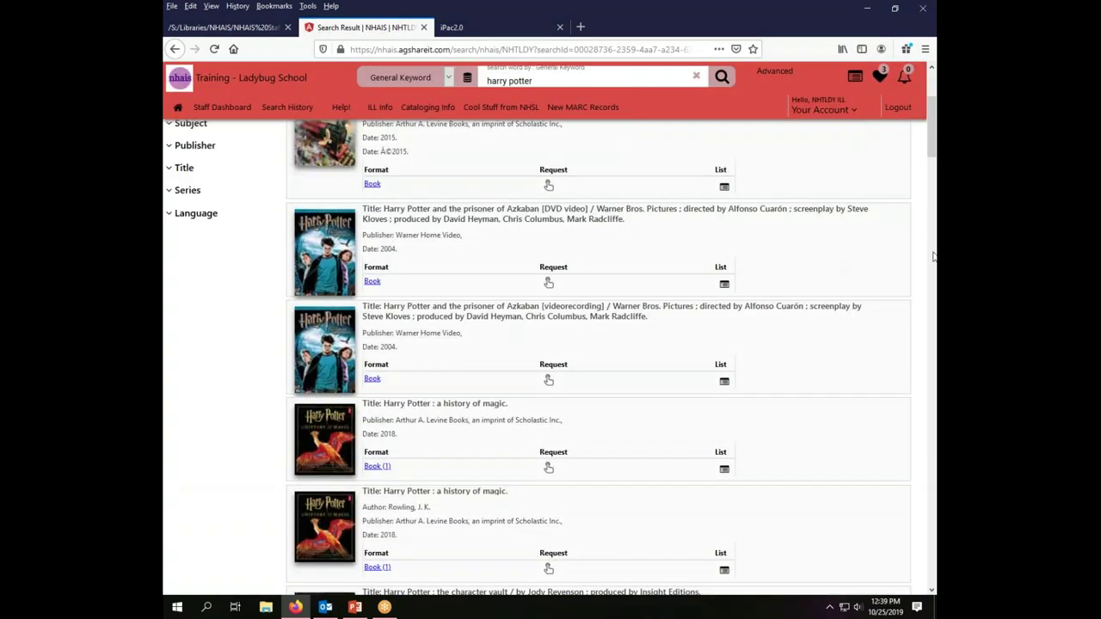
- Browse the harry potter results through pages 4 and 6, then open the Group By options
{"action": "left_click_drag", "start_coordinate": [933, 162], "coordinate": [926, 91]}
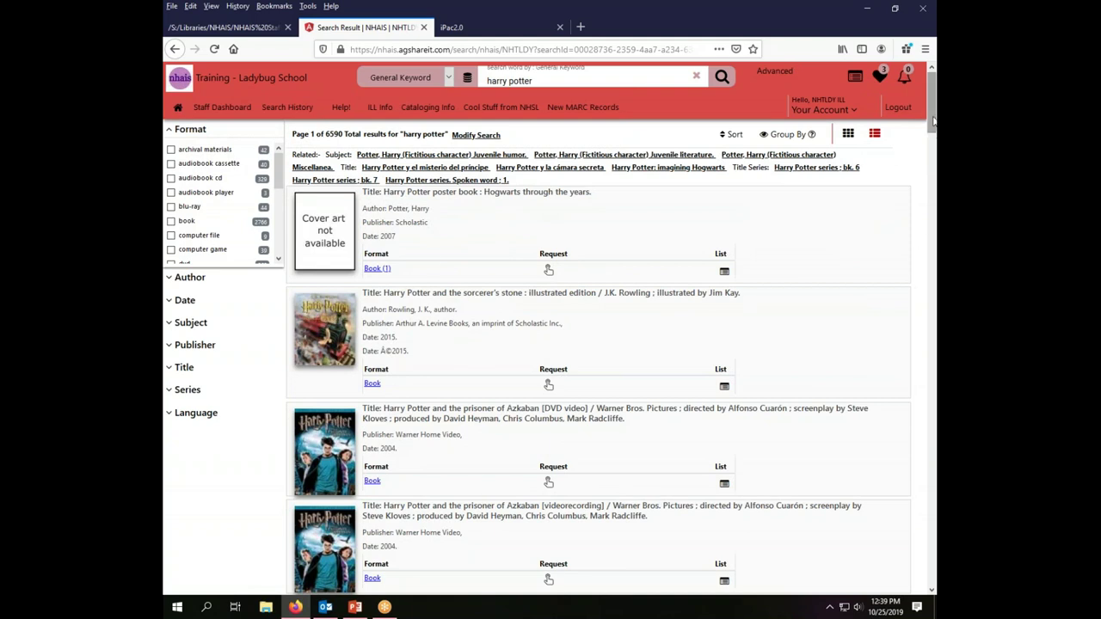
{"action": "left_click", "coordinate": [934, 248]}
{"action": "scroll", "coordinate": [934, 248], "scroll_direction": "down", "scroll_amount": 10}
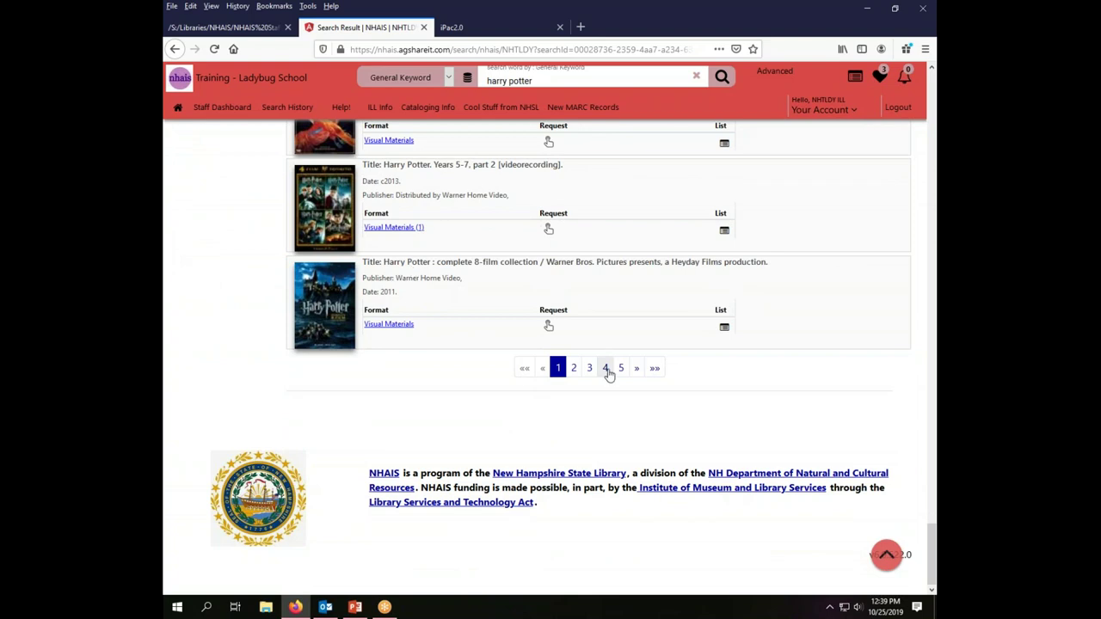
{"action": "scroll", "coordinate": [525, 259], "scroll_direction": "up", "scroll_amount": 15}
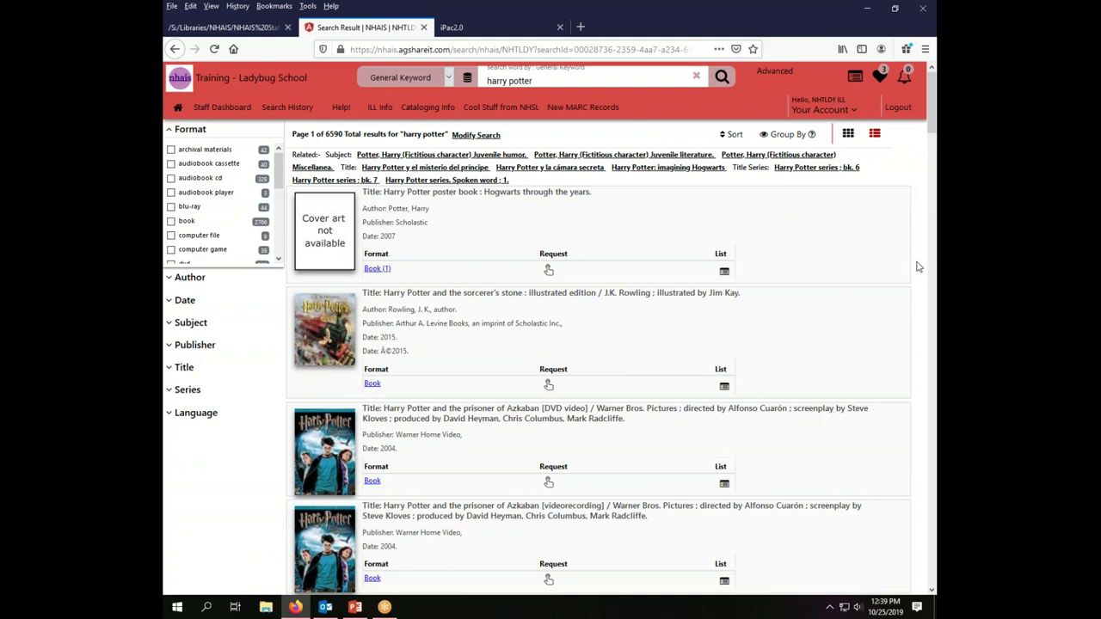
{"action": "left_click_drag", "start_coordinate": [931, 103], "coordinate": [931, 555]}
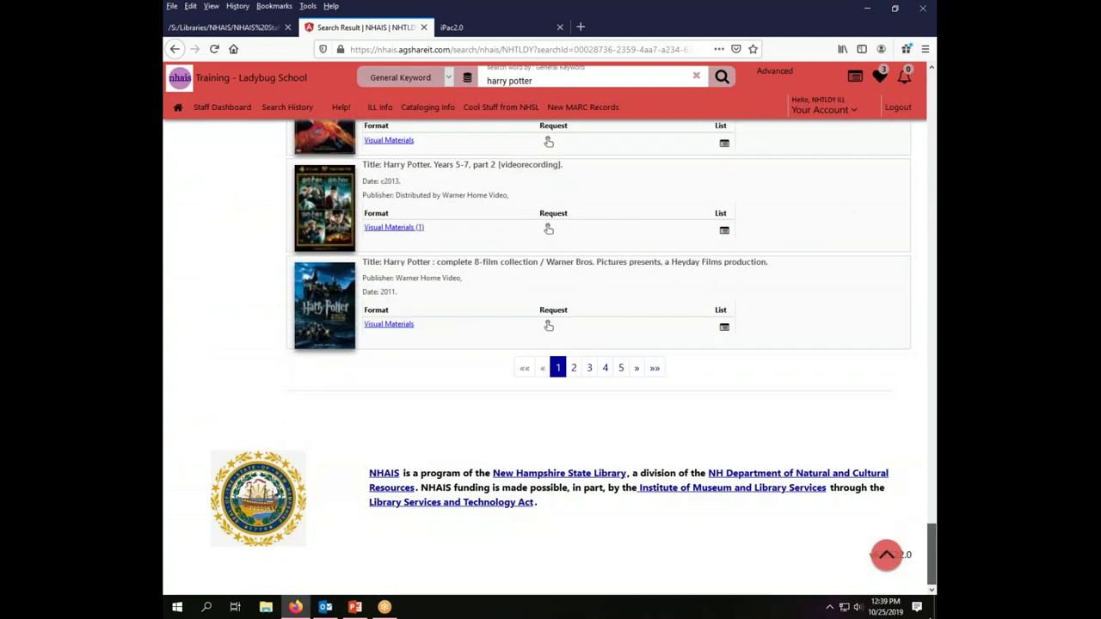
{"action": "left_click", "coordinate": [605, 367]}
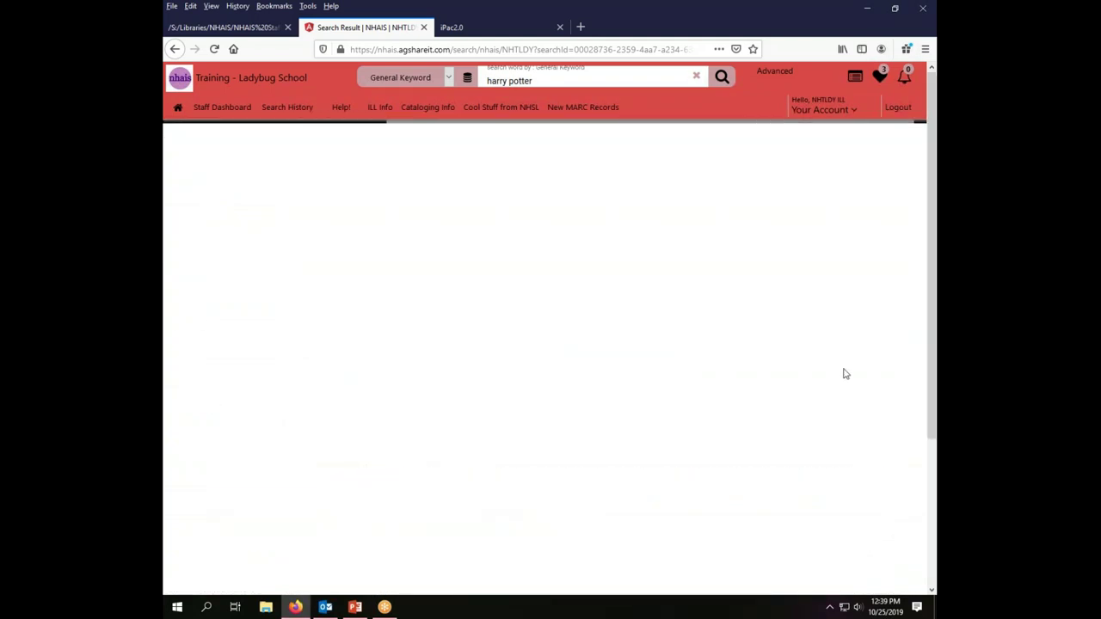
{"action": "left_click_drag", "start_coordinate": [932, 141], "coordinate": [932, 560]}
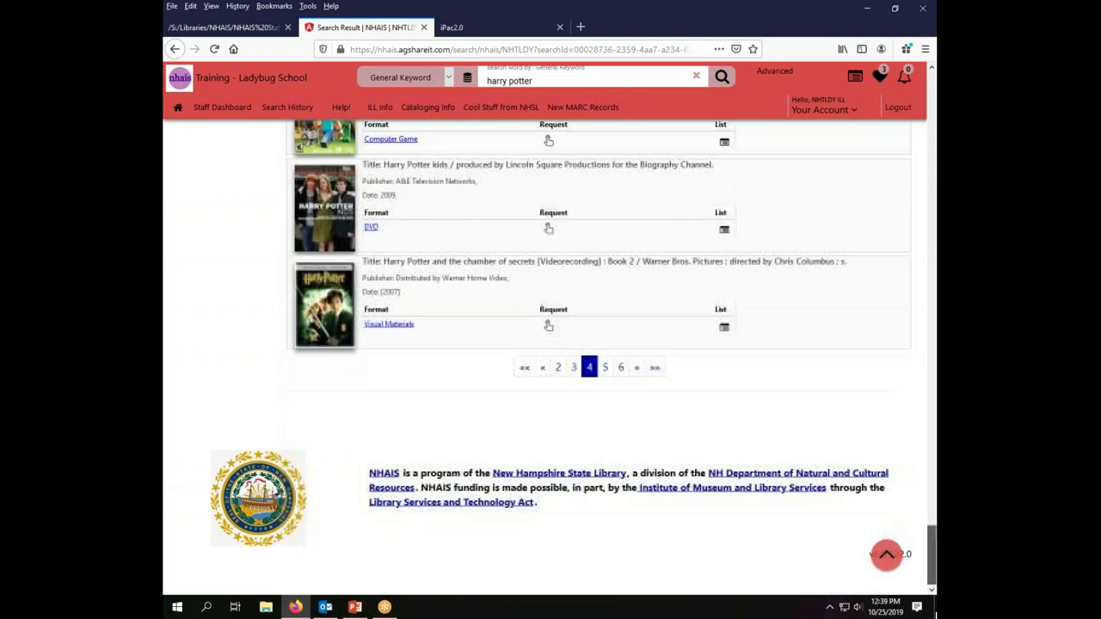
{"action": "left_click", "coordinate": [623, 368]}
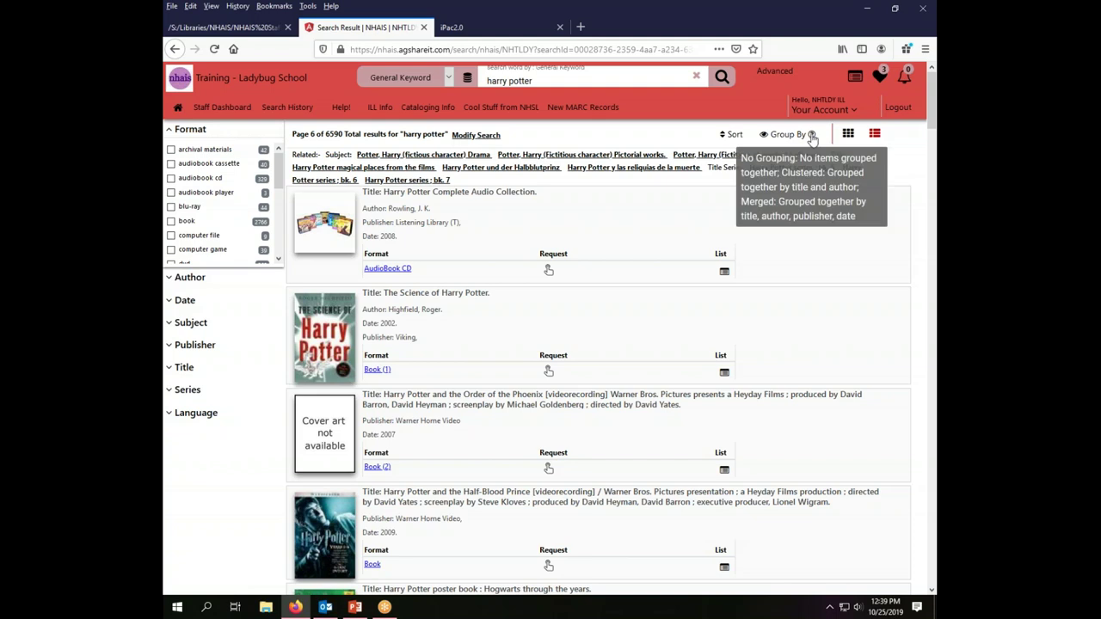
{"action": "left_click", "coordinate": [793, 135]}
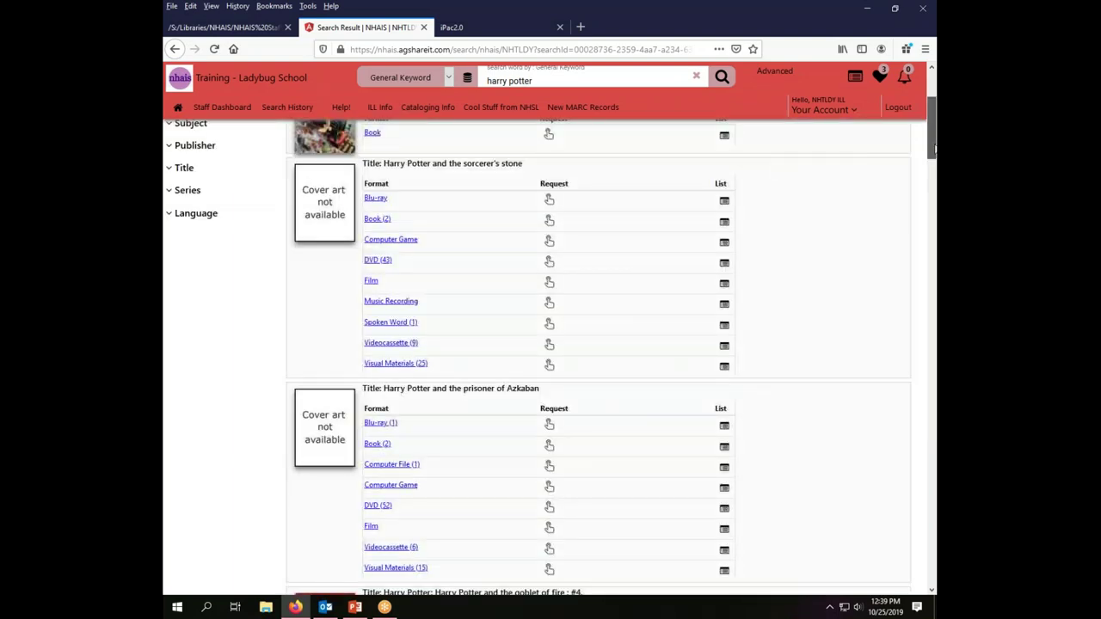
- Choose Cluster grouping and highlight the clustered Sorcerer's stone title with its formats
{"action": "left_click_drag", "start_coordinate": [929, 148], "coordinate": [931, 120]}
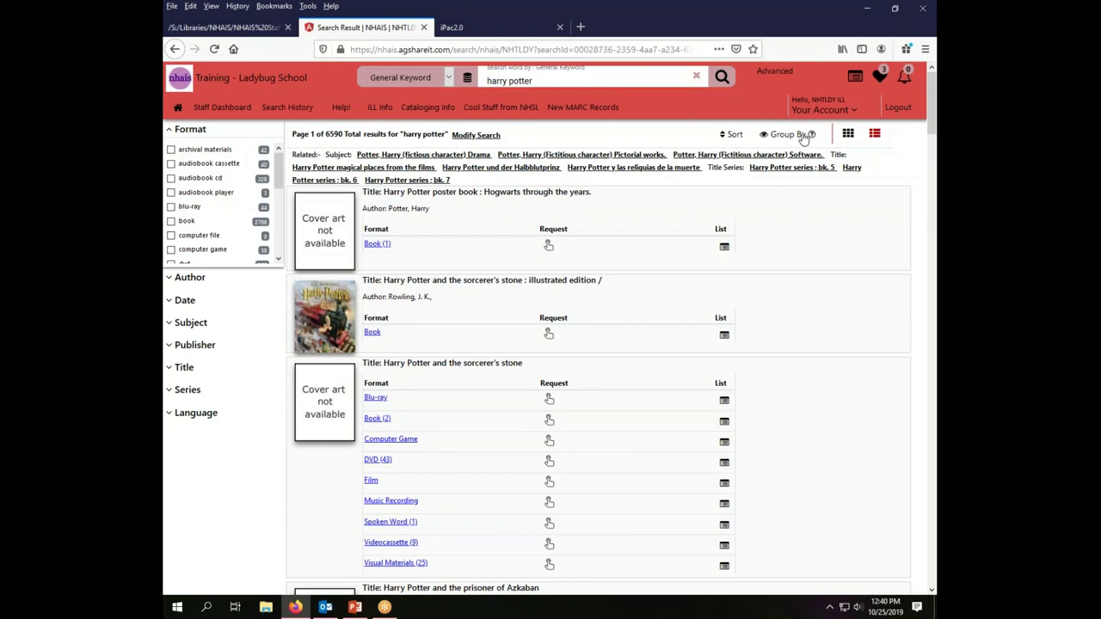
{"action": "mouse_move", "coordinate": [813, 137]}
{"action": "left_click_drag", "start_coordinate": [538, 369], "coordinate": [350, 369]}
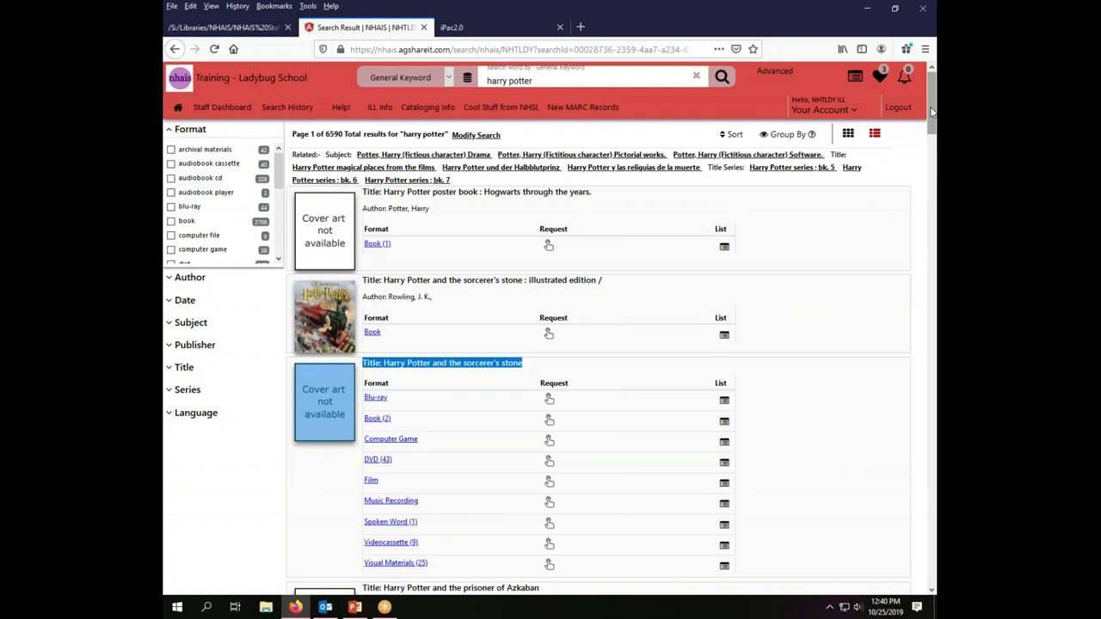
- Return to the top of the clustered results and open the No Grouping / Cluster / Merge dropdown
{"action": "left_click_drag", "start_coordinate": [932, 112], "coordinate": [932, 125]}
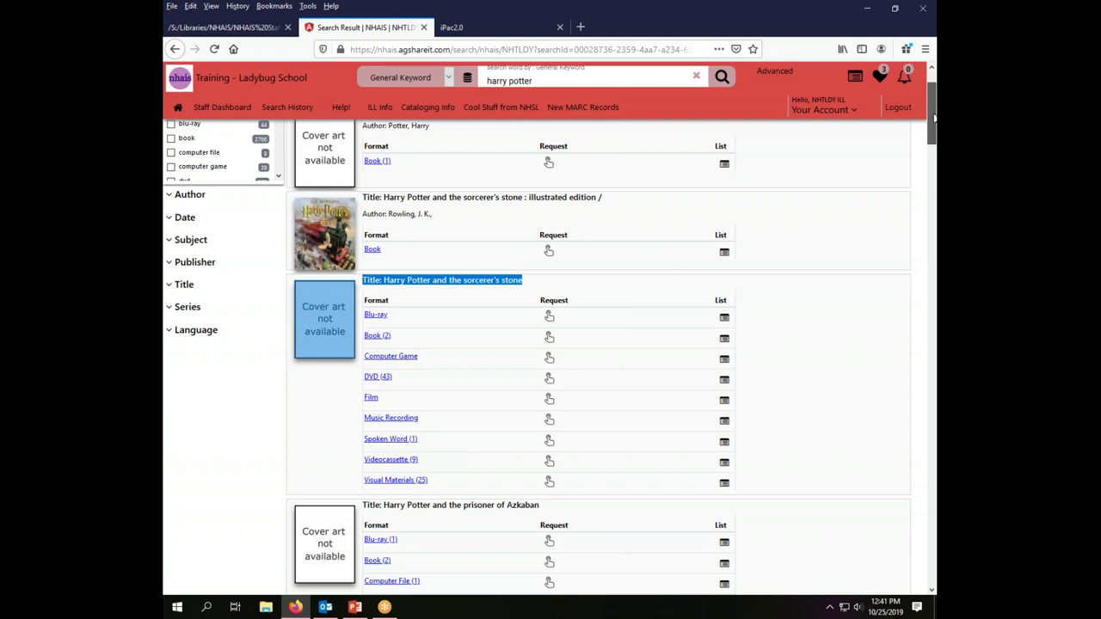
{"action": "scroll", "coordinate": [888, 217], "scroll_direction": "up", "scroll_amount": 2}
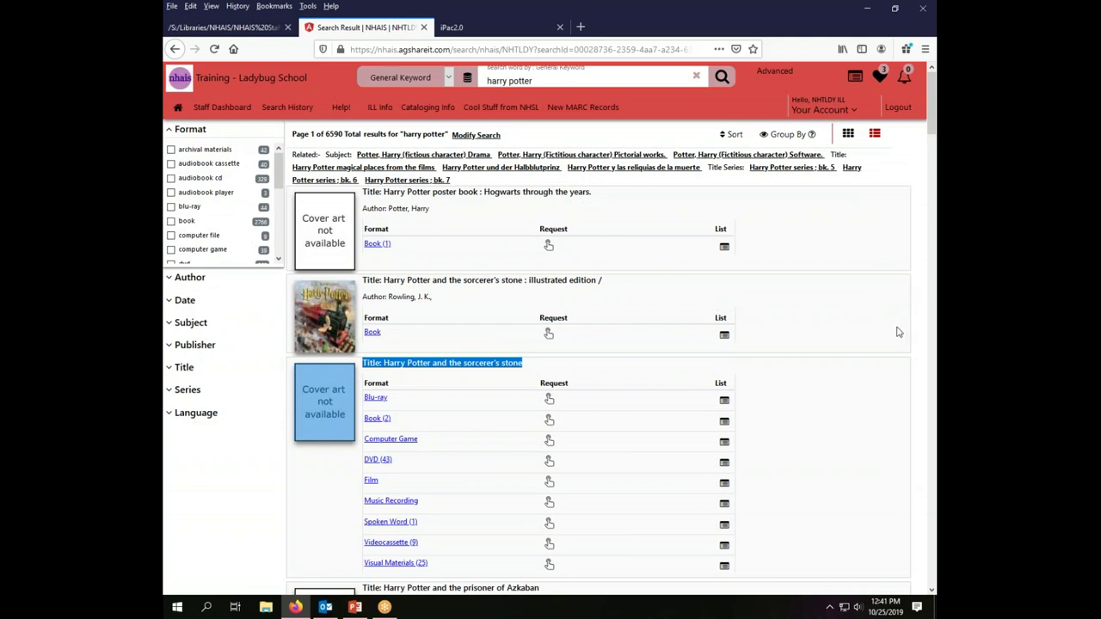
{"action": "left_click", "coordinate": [783, 135]}
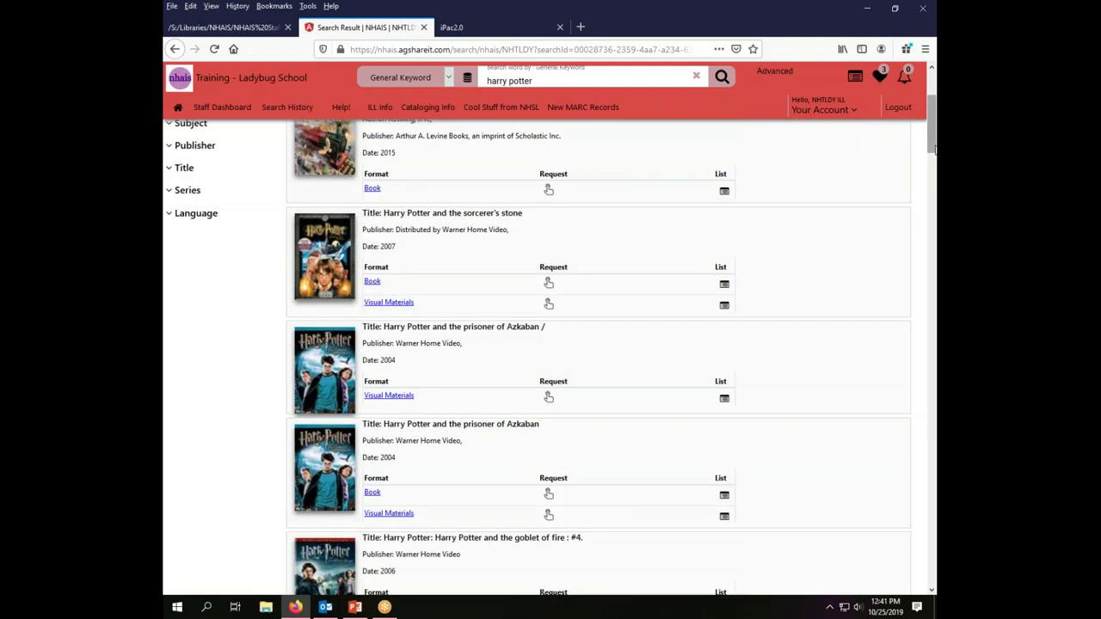
- Set Group By to Merge, close the Sort and Group By lists, and return home
{"action": "scroll", "coordinate": [932, 83], "scroll_direction": "up", "scroll_amount": 3}
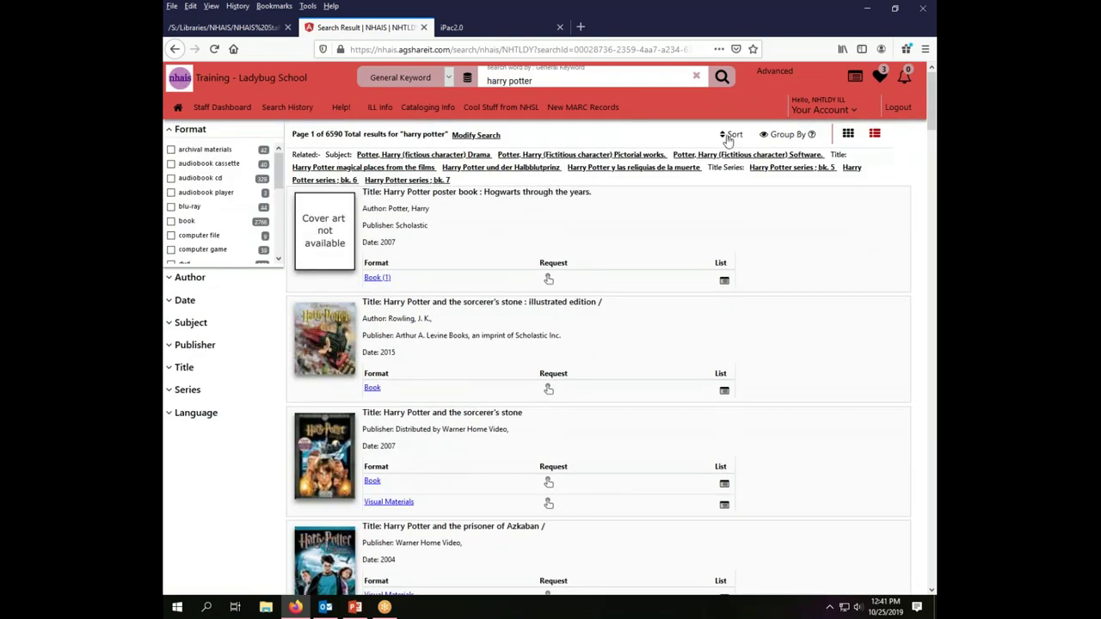
{"action": "left_click", "coordinate": [730, 135]}
{"action": "left_click", "coordinate": [885, 172]}
{"action": "left_click", "coordinate": [788, 134]}
{"action": "left_click", "coordinate": [881, 156]}
{"action": "left_click", "coordinate": [178, 111]}
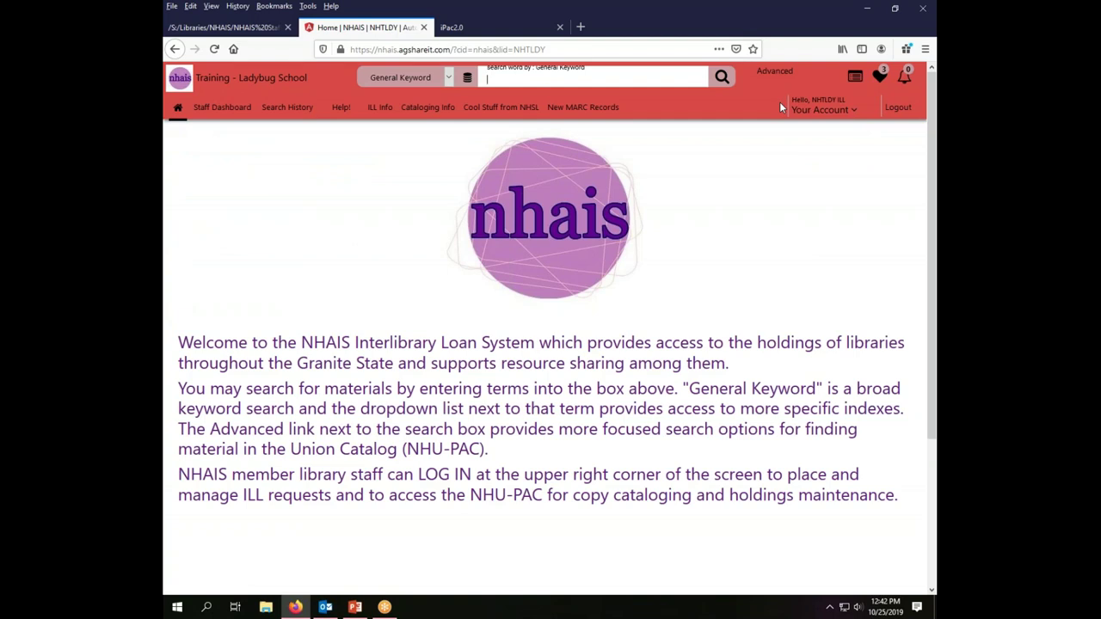
- Enter 'seuss' in the General Keyword search box
{"action": "type", "text": "se"}
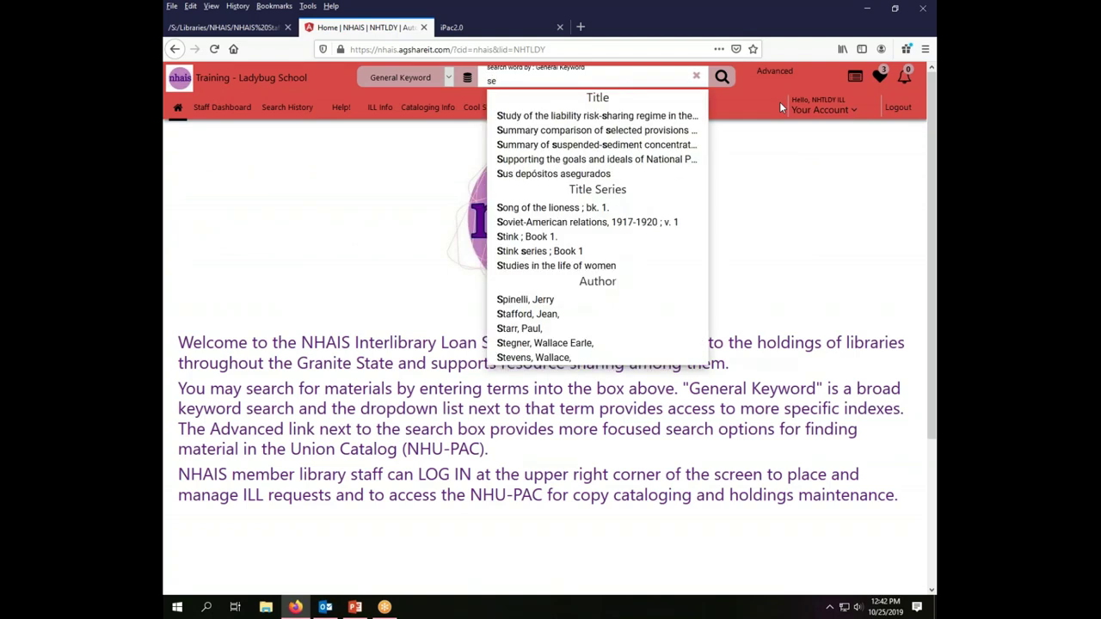
{"action": "type", "text": "uss"}
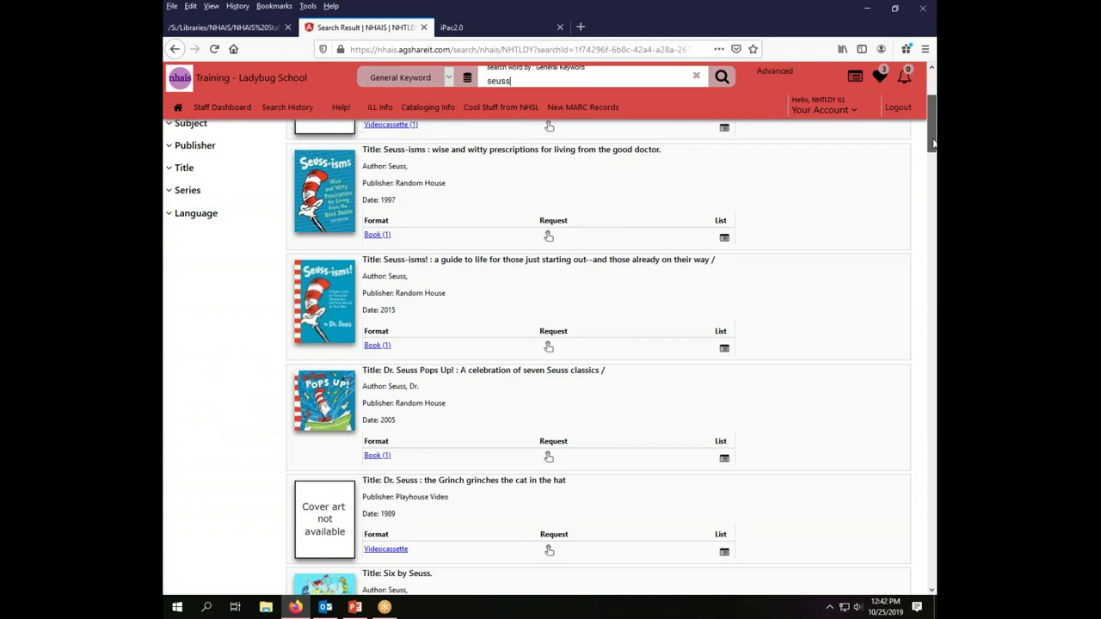
{"action": "left_click_drag", "start_coordinate": [933, 144], "coordinate": [933, 112]}
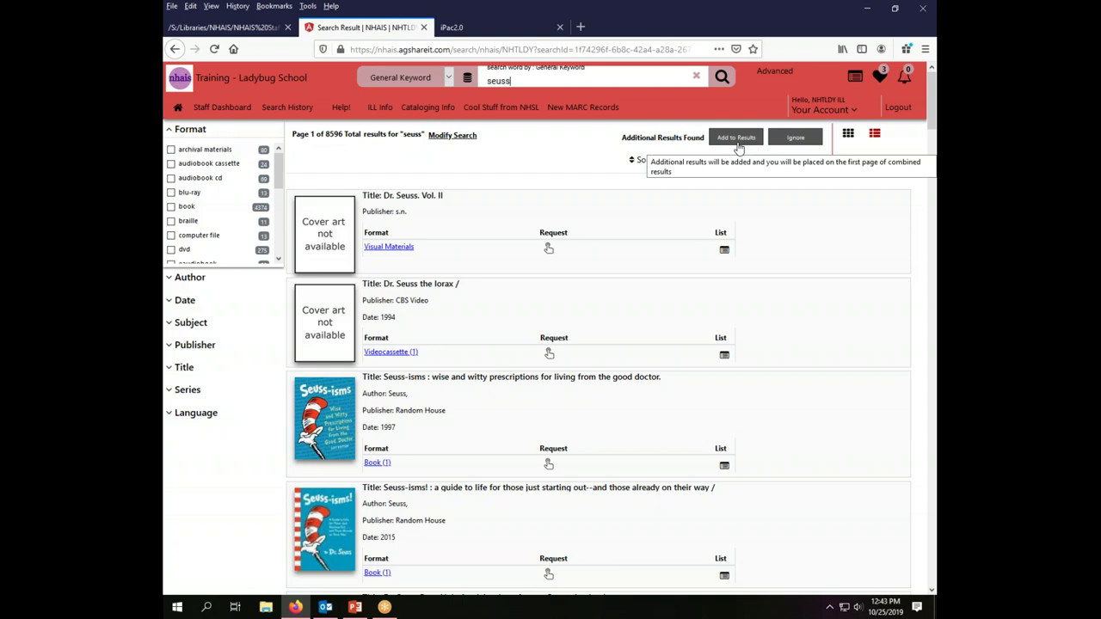
- Add the additional records to the seuss results, note the 8860 total, and limit to books
{"action": "left_click", "coordinate": [737, 141]}
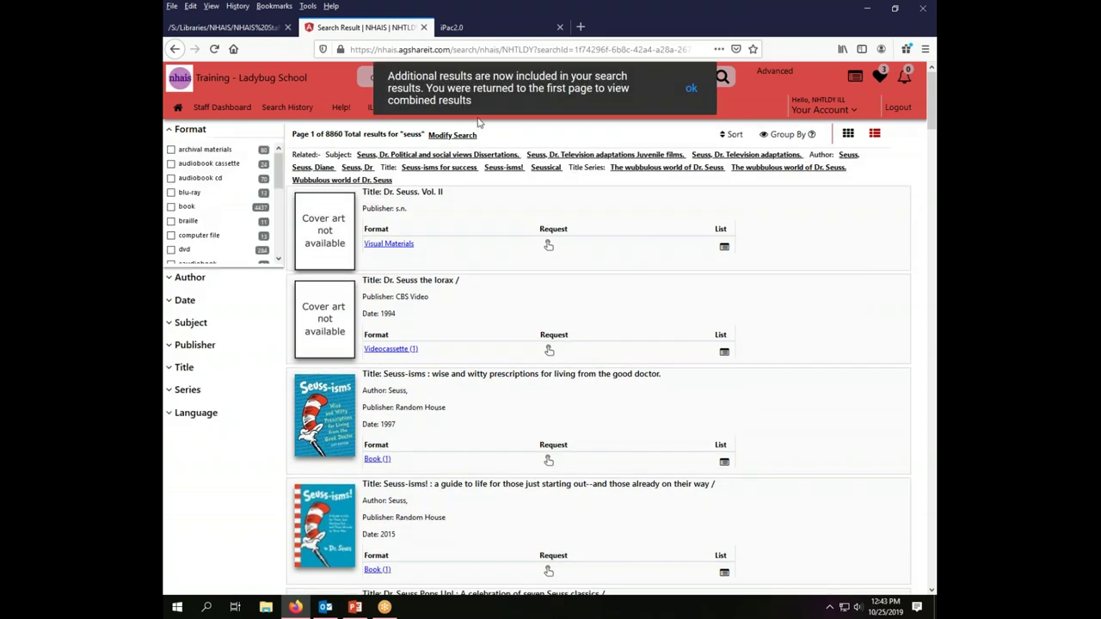
{"action": "left_click", "coordinate": [695, 90]}
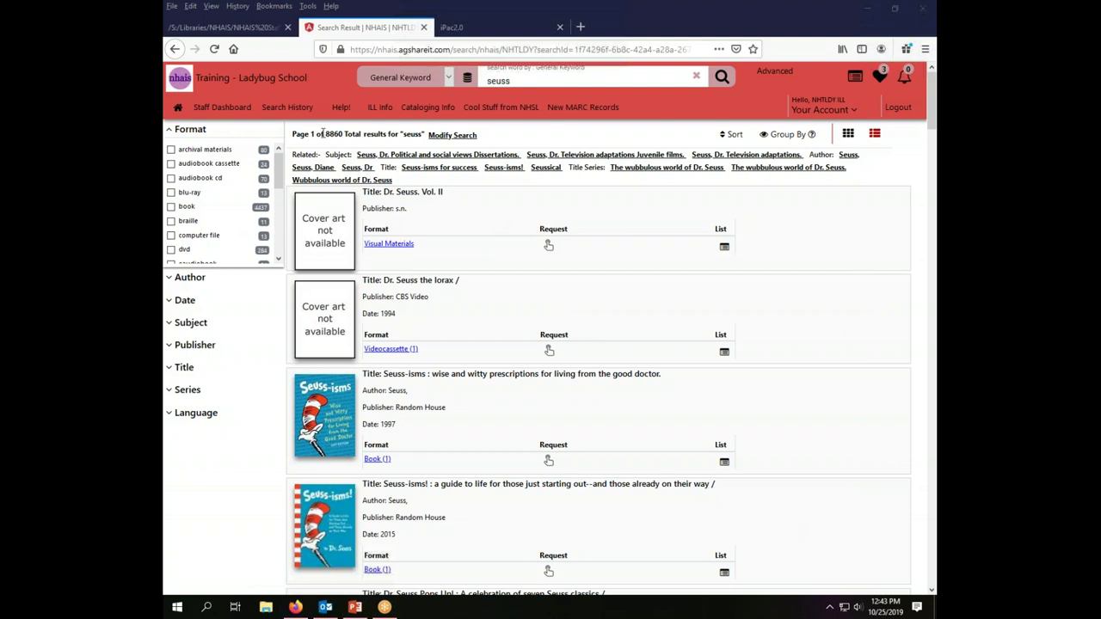
{"action": "left_click_drag", "start_coordinate": [325, 134], "coordinate": [343, 133]}
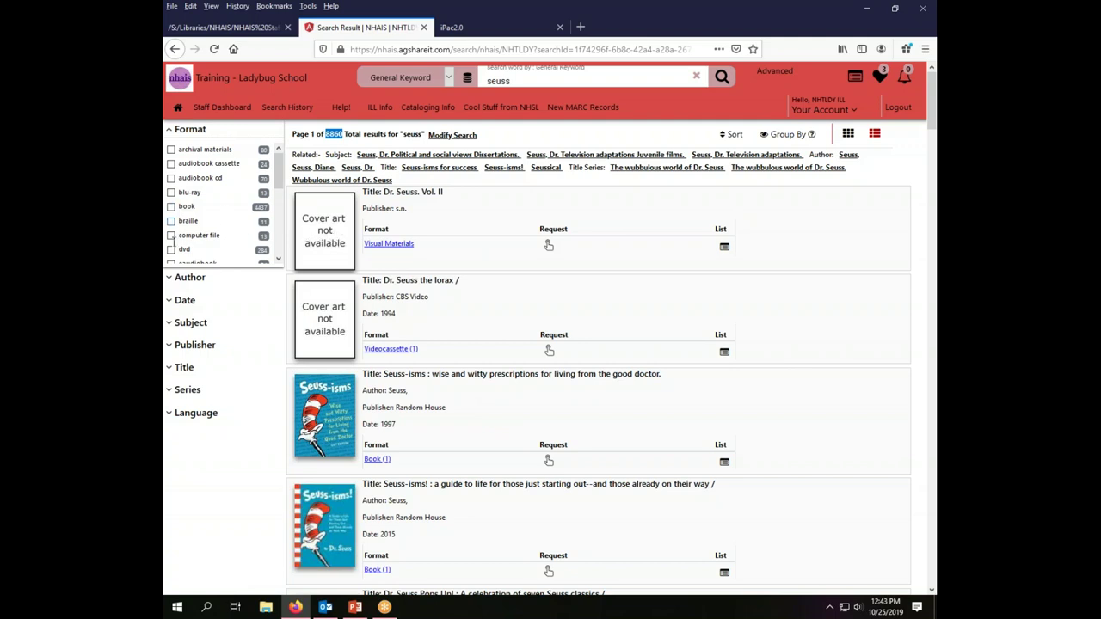
{"action": "left_click", "coordinate": [171, 208]}
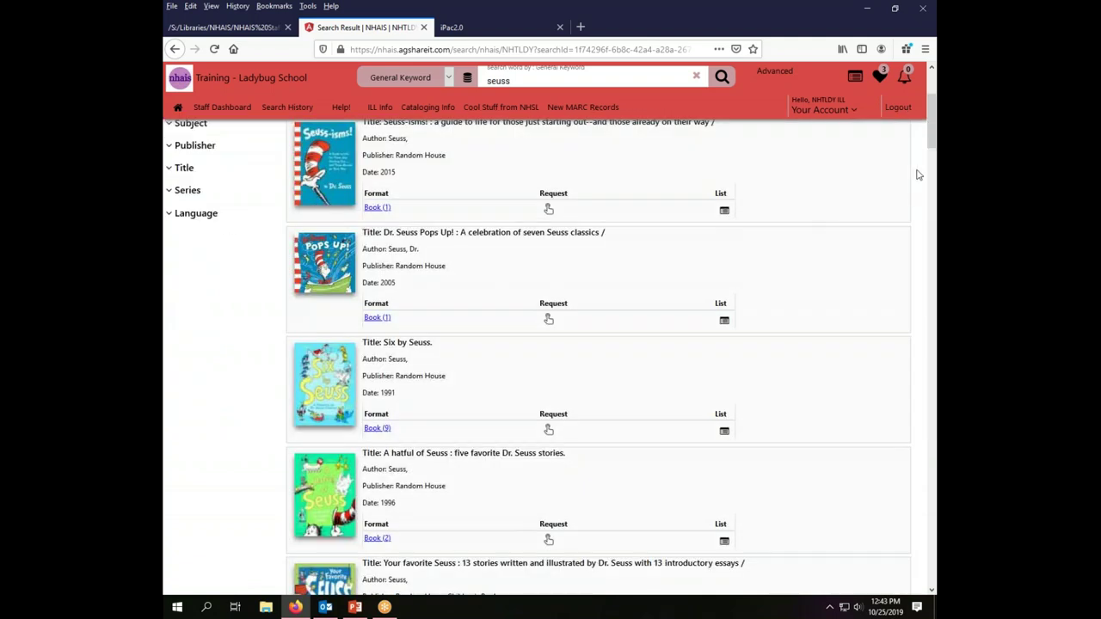
- Scroll to the top of the book-only seuss results and expand the Language facet
{"action": "left_click_drag", "start_coordinate": [931, 127], "coordinate": [931, 90]}
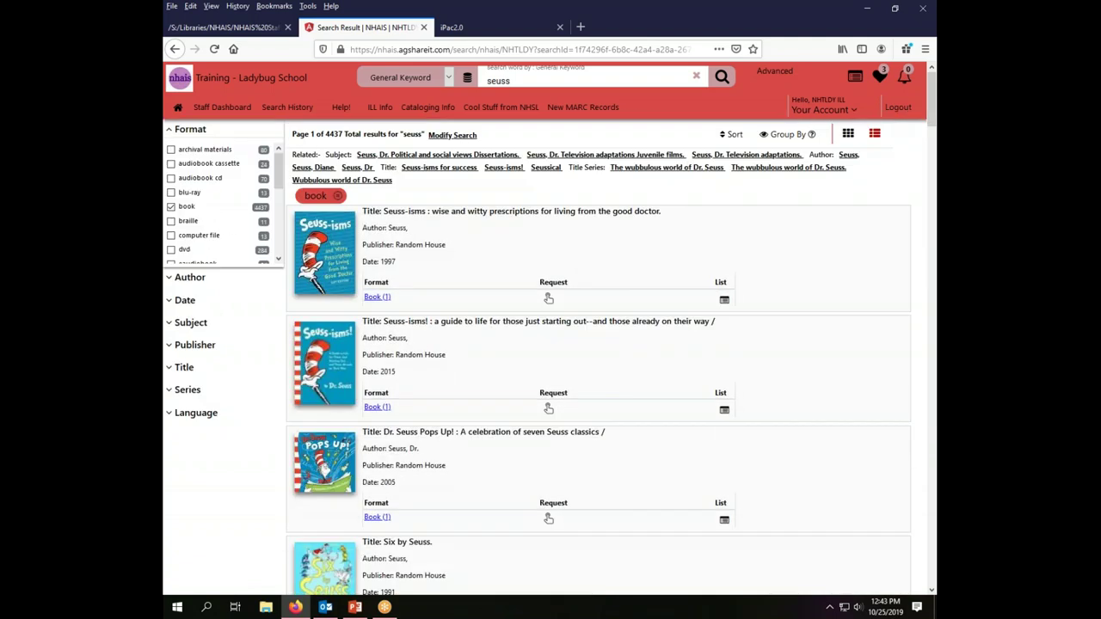
{"action": "left_click", "coordinate": [168, 415]}
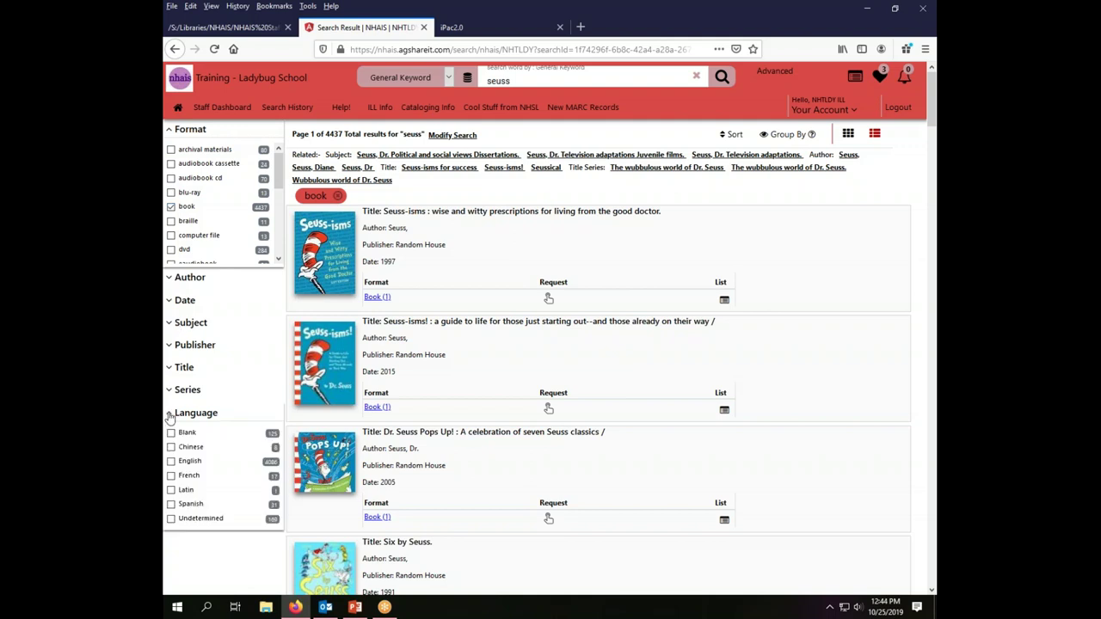
- Limit the Seuss book results to Spanish (31 items), then expand the Language and Date facets
{"action": "left_click", "coordinate": [172, 504]}
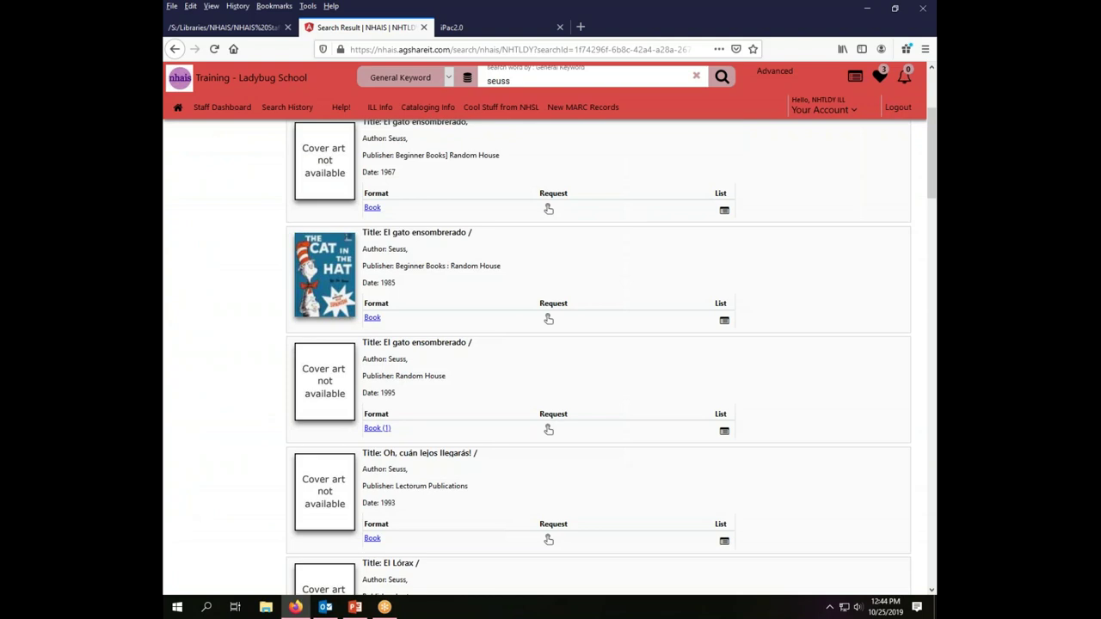
{"action": "left_click_drag", "start_coordinate": [934, 178], "coordinate": [931, 96]}
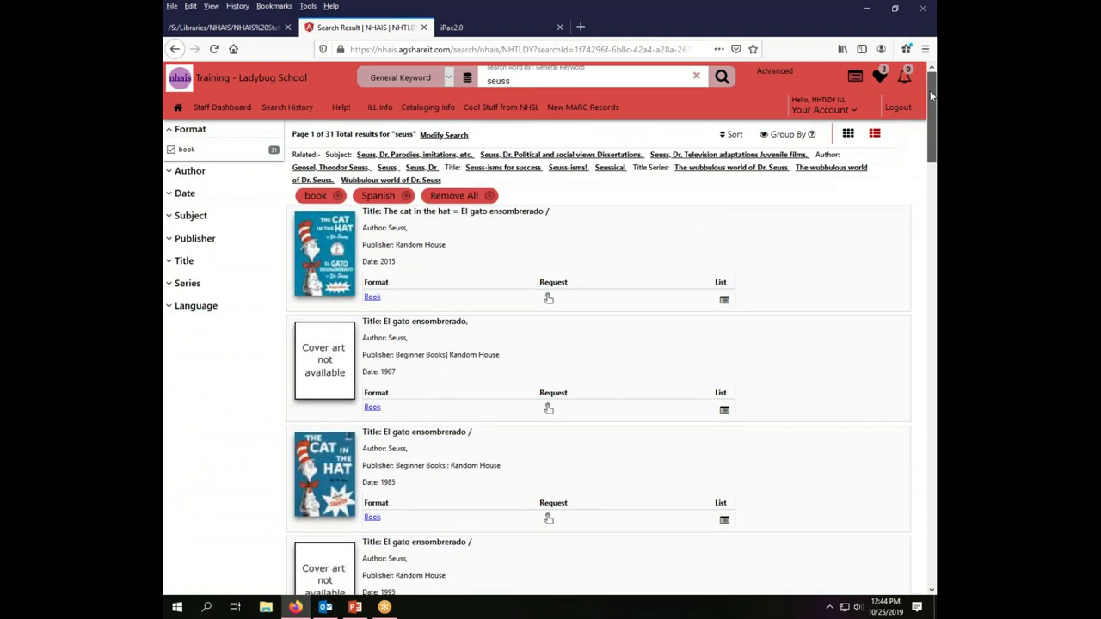
{"action": "left_click", "coordinate": [169, 308]}
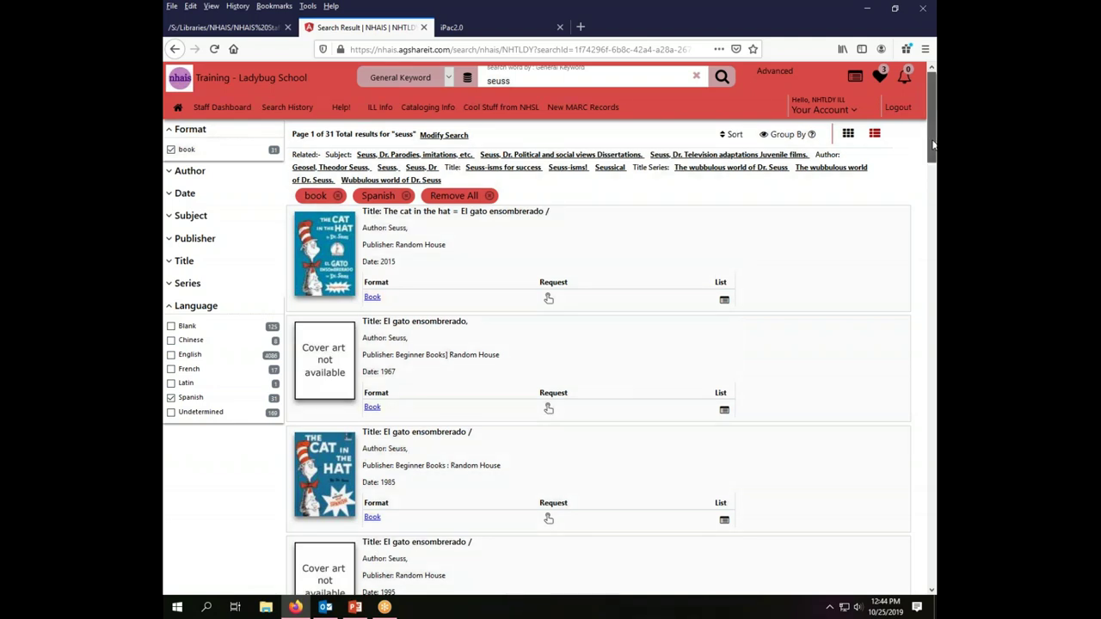
{"action": "left_click_drag", "start_coordinate": [929, 153], "coordinate": [929, 52]}
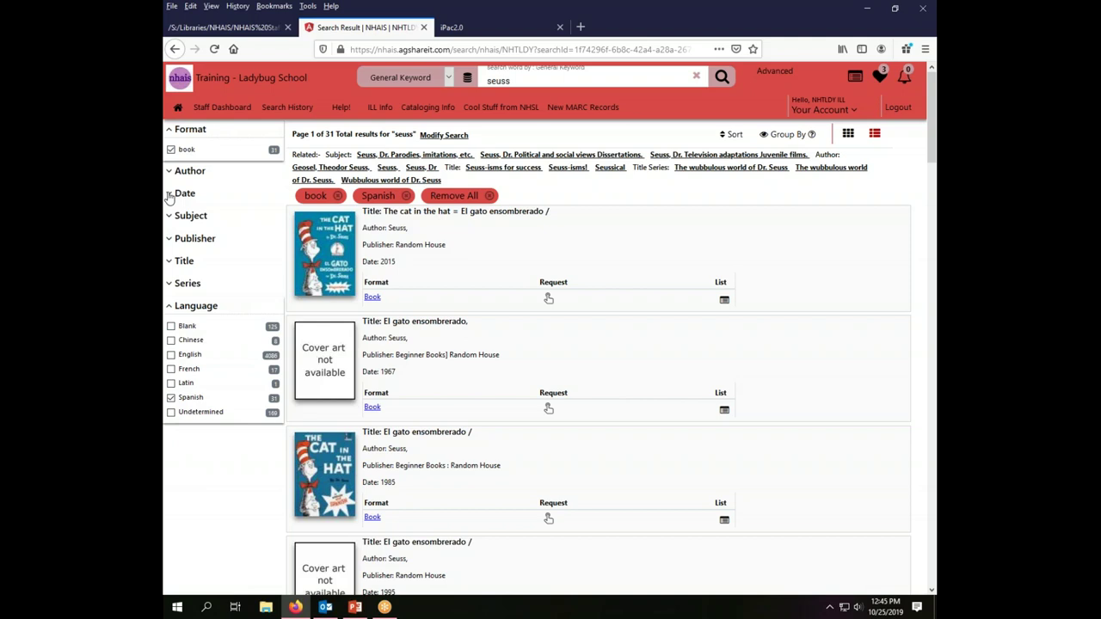
{"action": "left_click", "coordinate": [169, 194]}
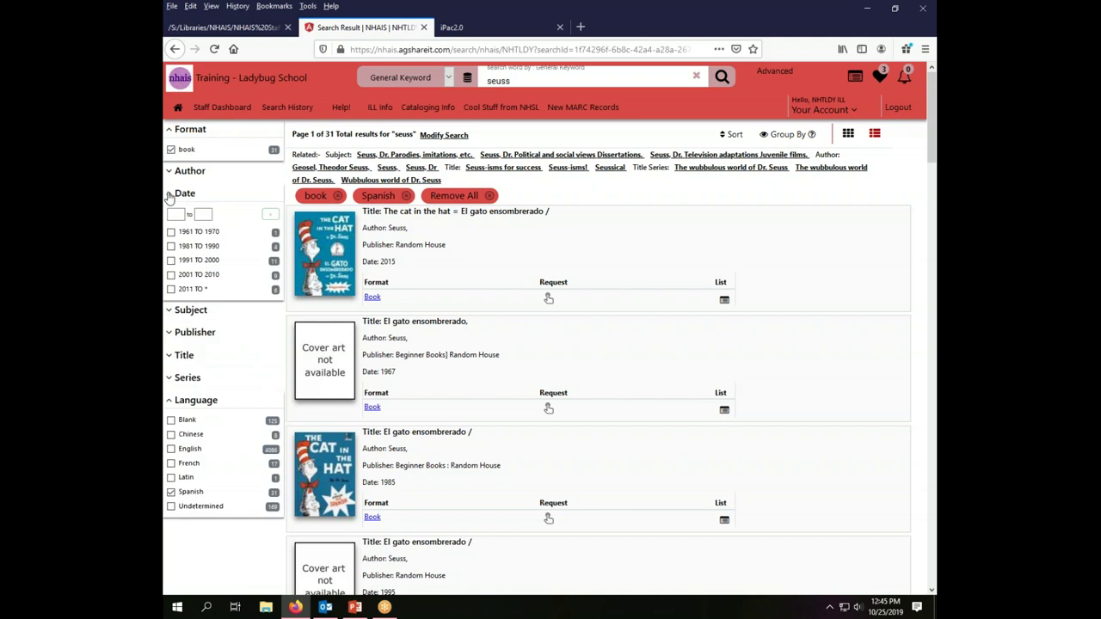
- Tick '2011 TO *' in the Date facet, cutting the results to 6, and re-expand Date
{"action": "left_click", "coordinate": [170, 290]}
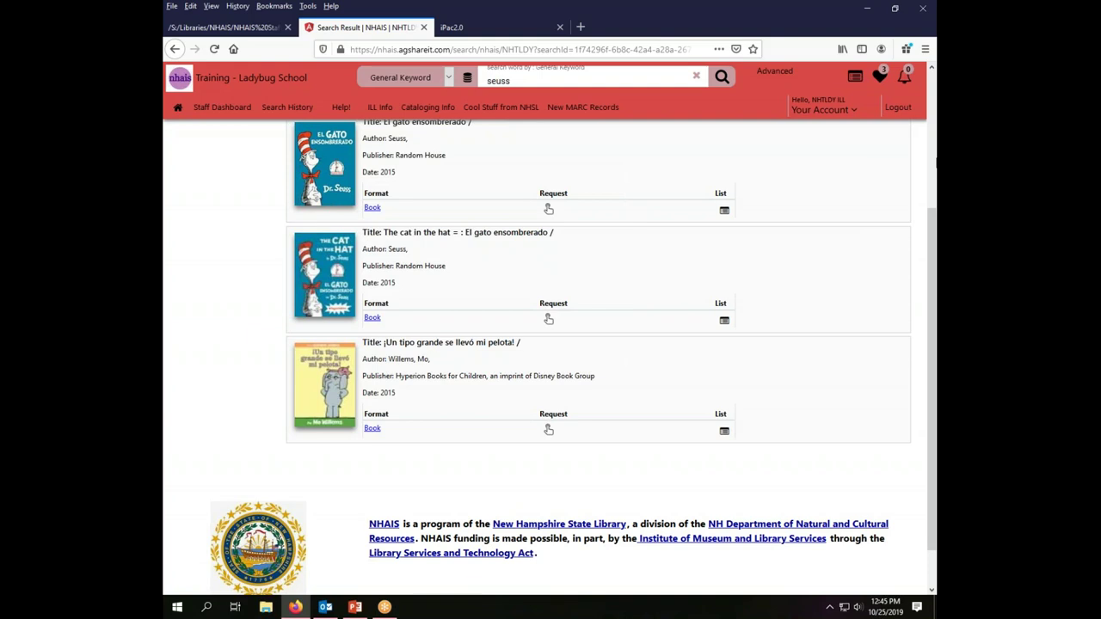
{"action": "scroll", "coordinate": [932, 74], "scroll_direction": "up", "scroll_amount": 5}
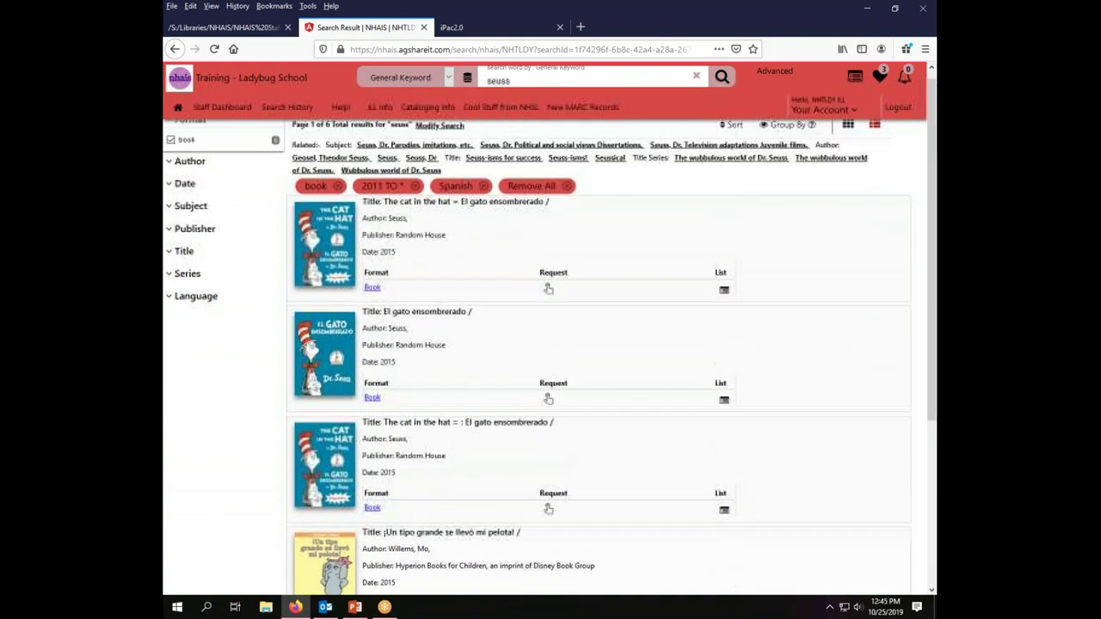
{"action": "left_click", "coordinate": [173, 184]}
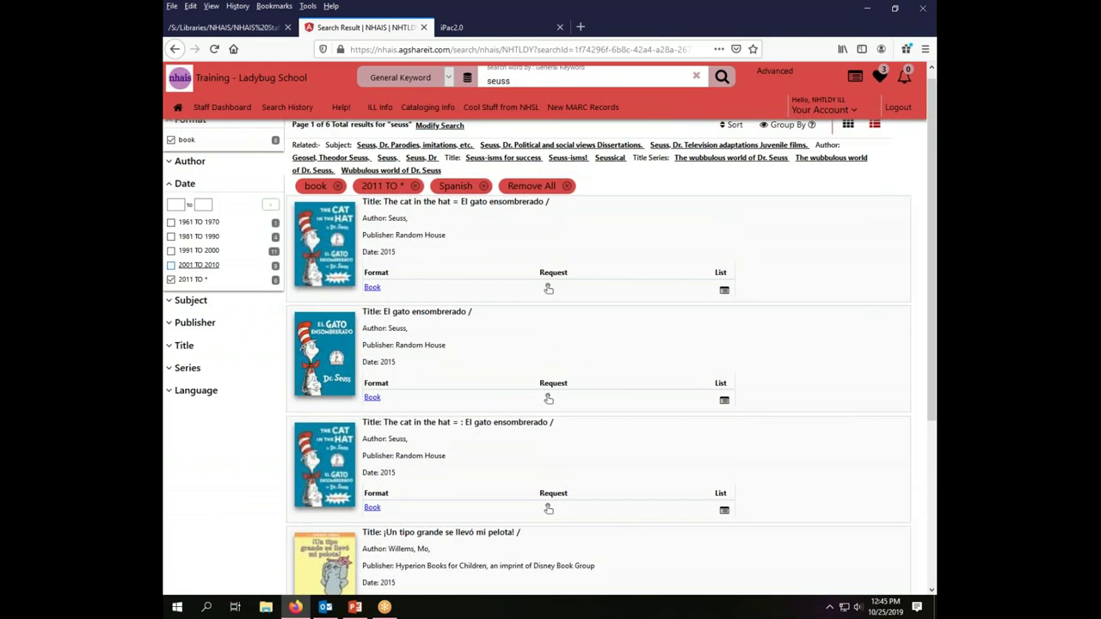
- Expand the Language facet for the six 2011-onward Spanish Seuss book results
{"action": "left_click", "coordinate": [170, 391]}
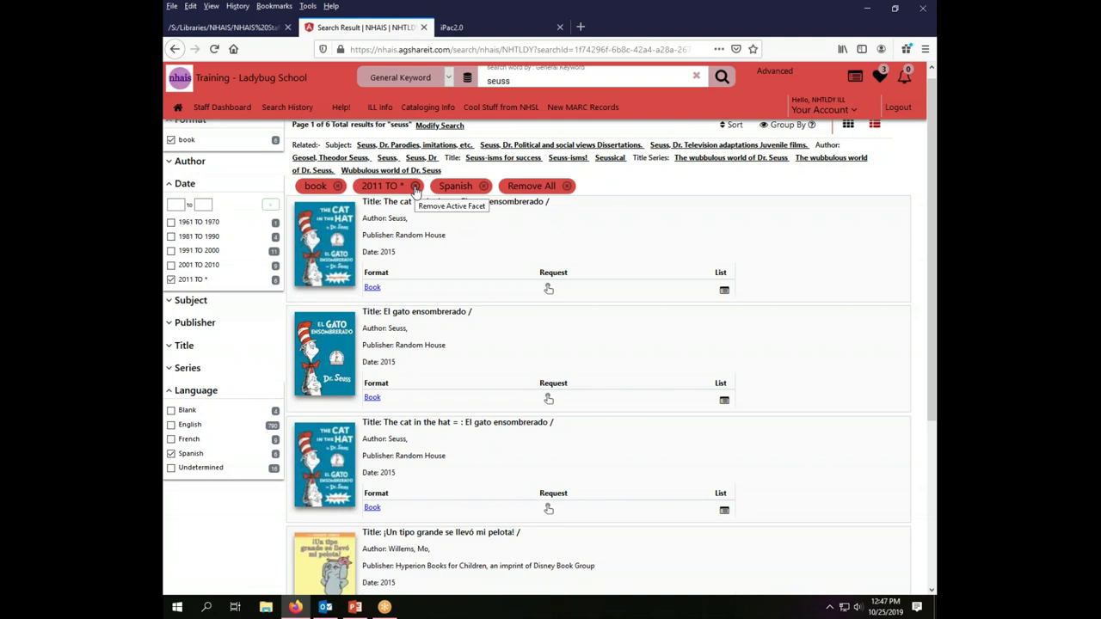
- Remove the '2011 TO *' filter, clear 'seuss' from the search box, and return Home
{"action": "left_click", "coordinate": [415, 187]}
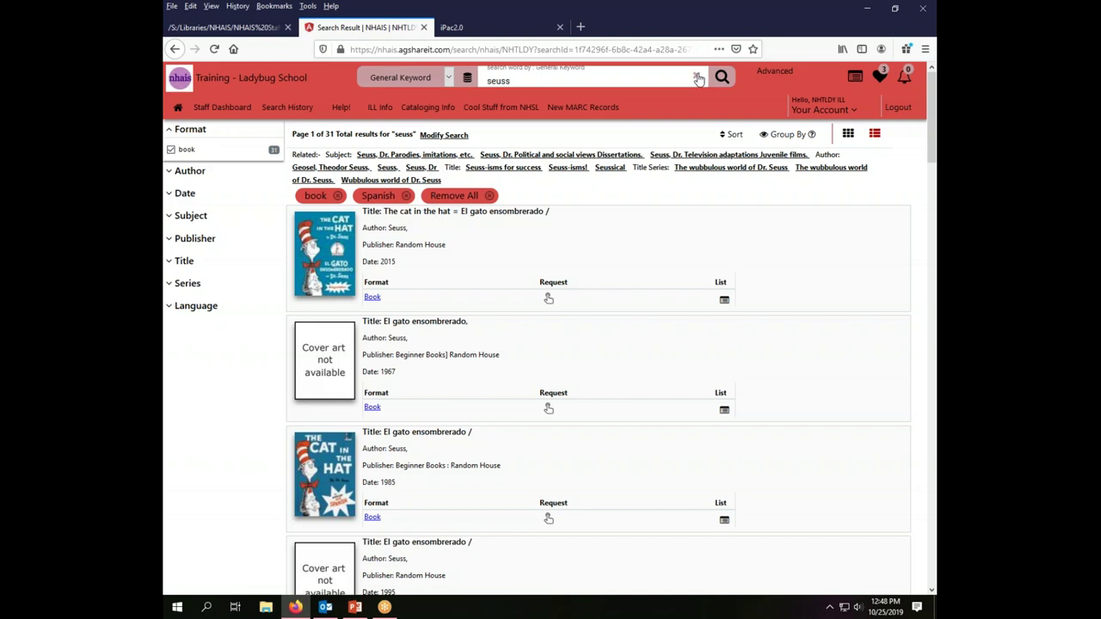
{"action": "left_click", "coordinate": [698, 77]}
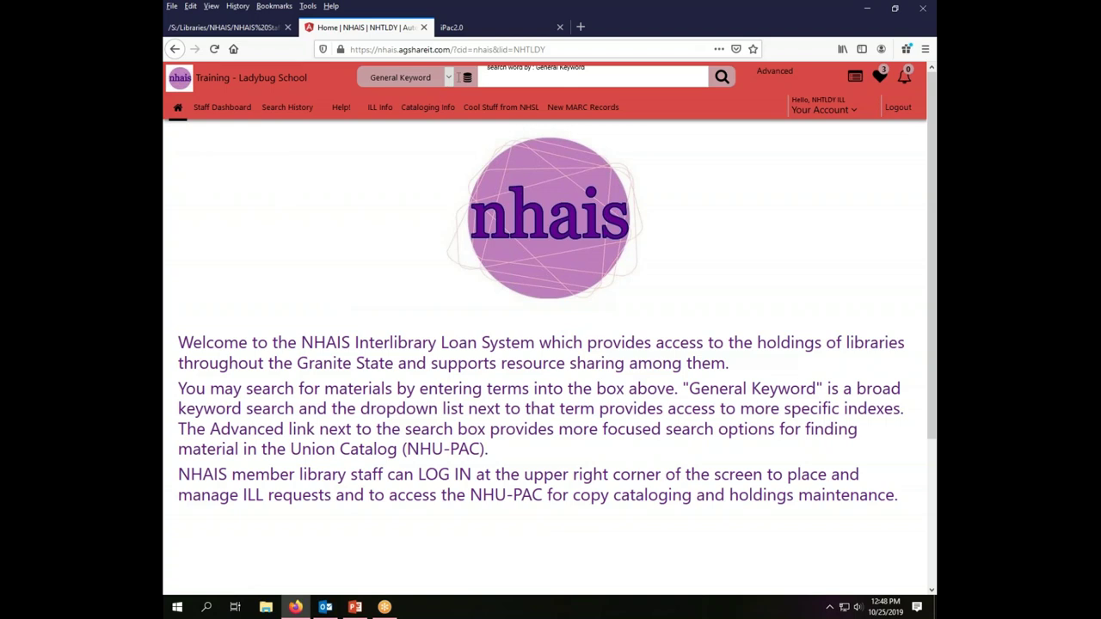
{"action": "left_click", "coordinate": [582, 78]}
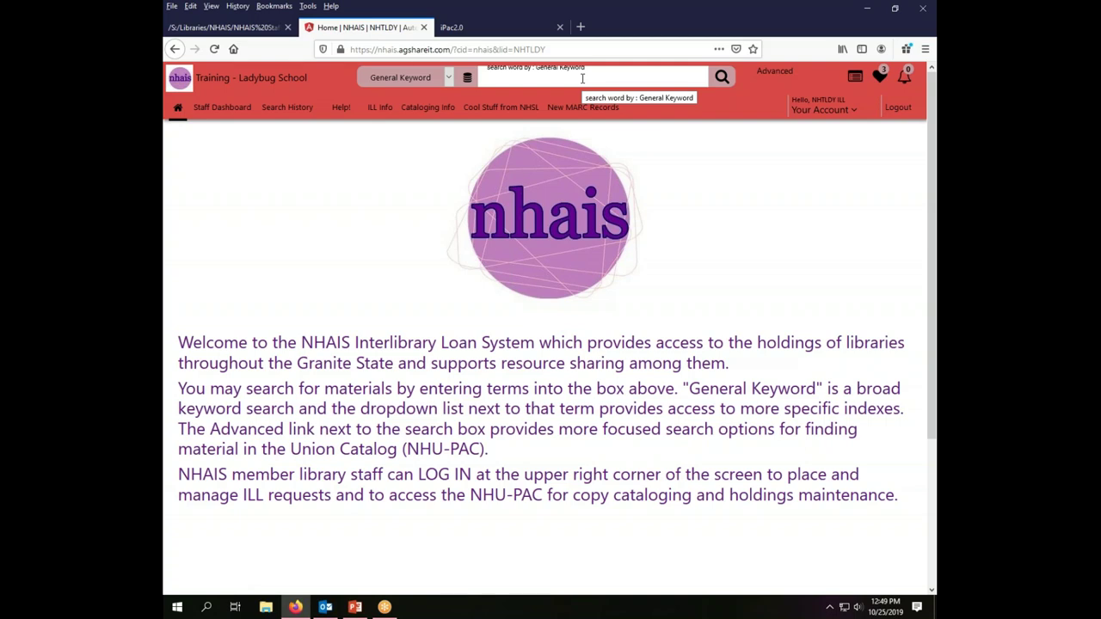
{"action": "type", "text": "cat"}
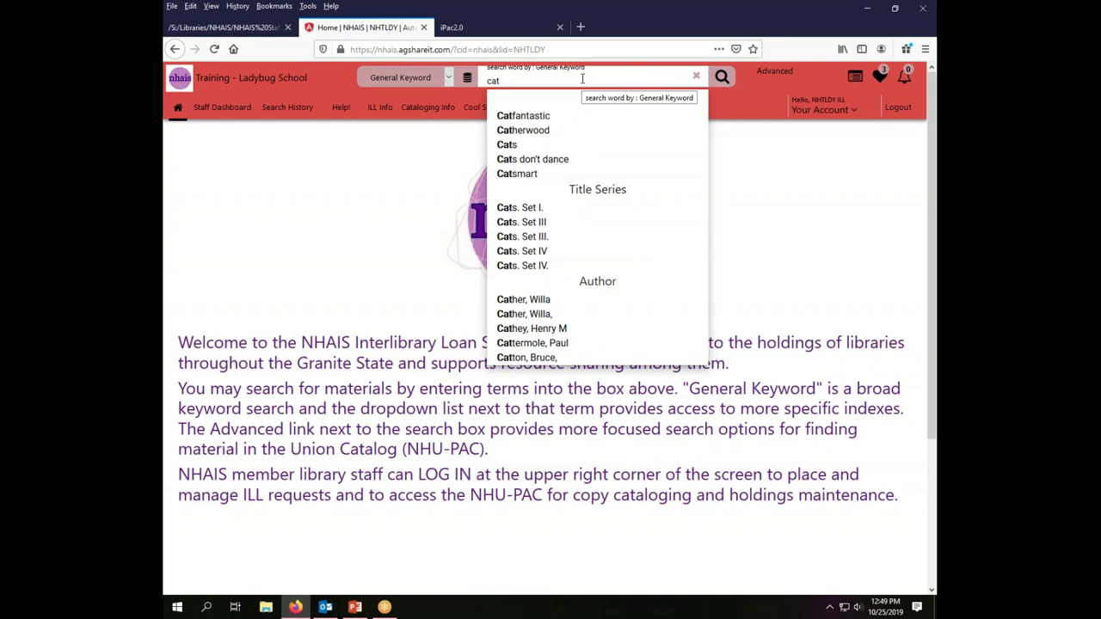
- Run the 'cat' keyword search and highlight its 93431 result total
{"action": "key", "text": "Return"}
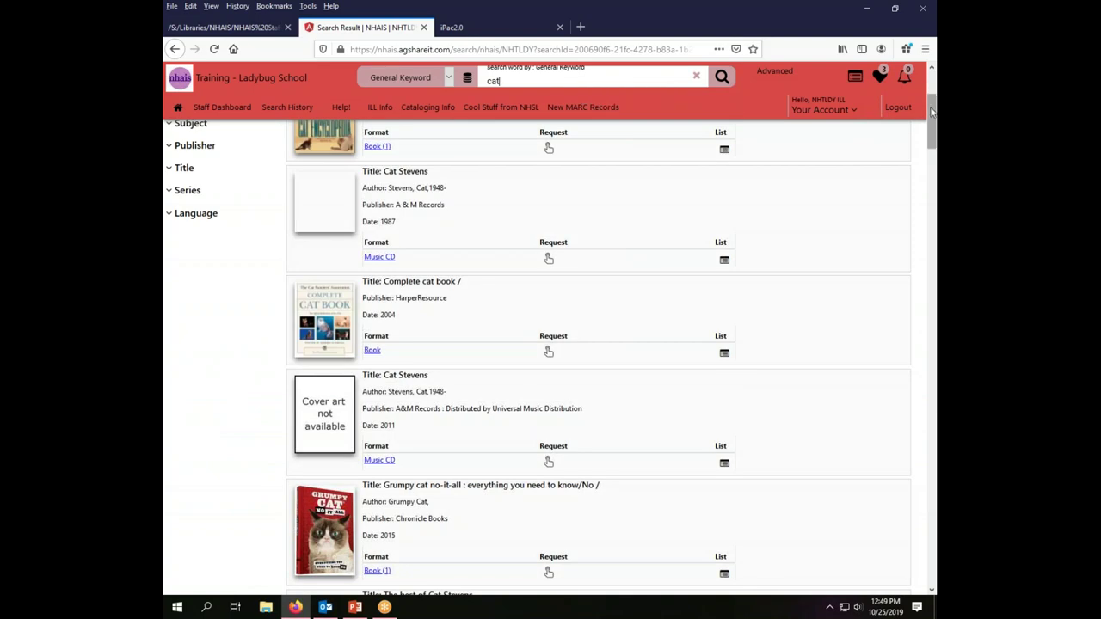
{"action": "left_click_drag", "start_coordinate": [932, 116], "coordinate": [931, 60]}
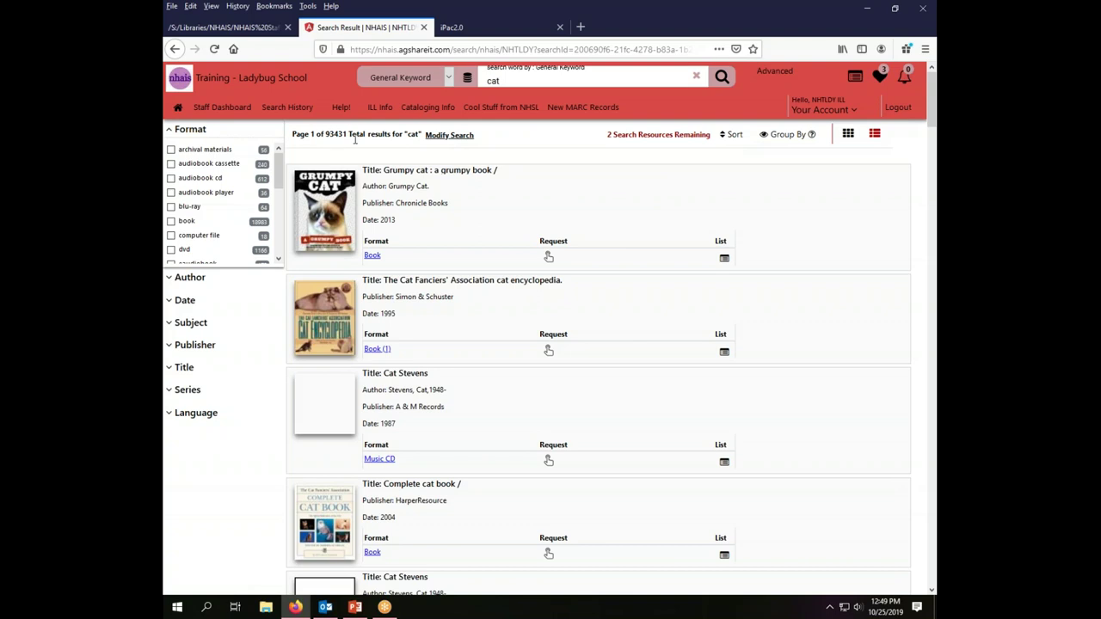
{"action": "left_click_drag", "start_coordinate": [324, 136], "coordinate": [349, 135]}
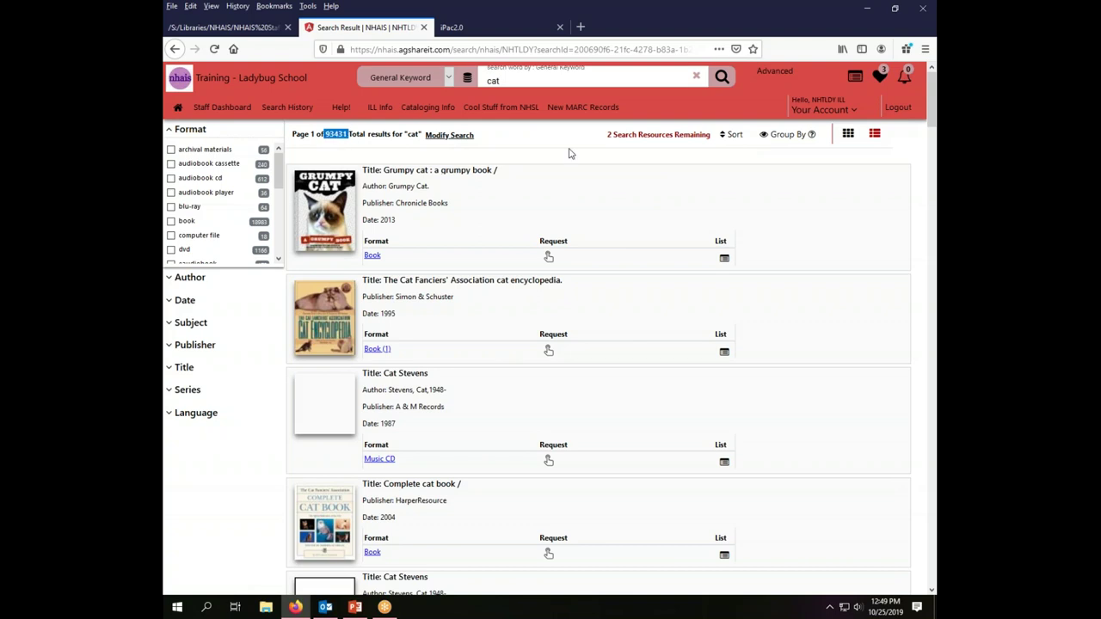
{"action": "left_click", "coordinate": [528, 84]}
- Replace 'cat' with 'dog' in the keyword search, getting 129051 results
{"action": "type", "text": "dog"}
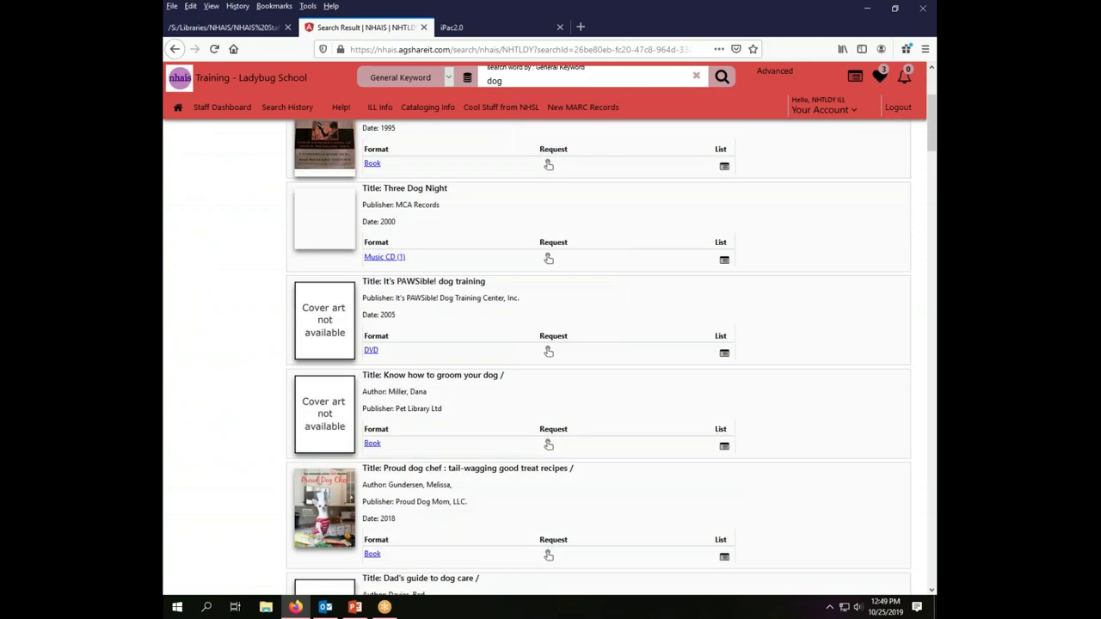
{"action": "scroll", "coordinate": [928, 123], "scroll_direction": "up", "scroll_amount": 3}
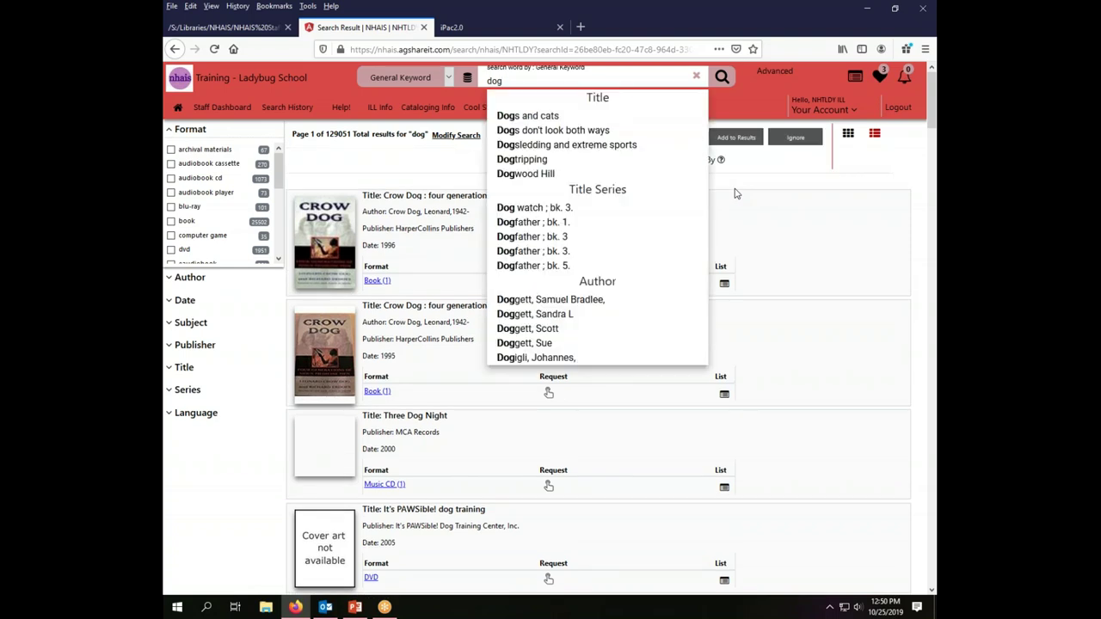
- Extend the search to 'dog or cat', returning 5493 results
{"action": "type", "text": "or"}
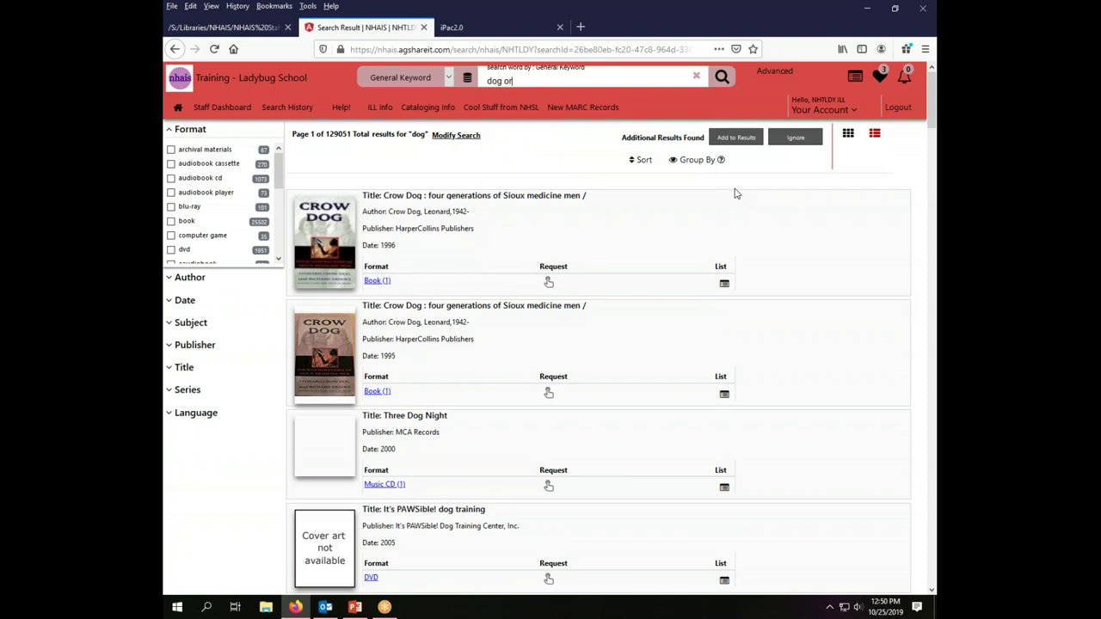
{"action": "type", "text": " cat"}
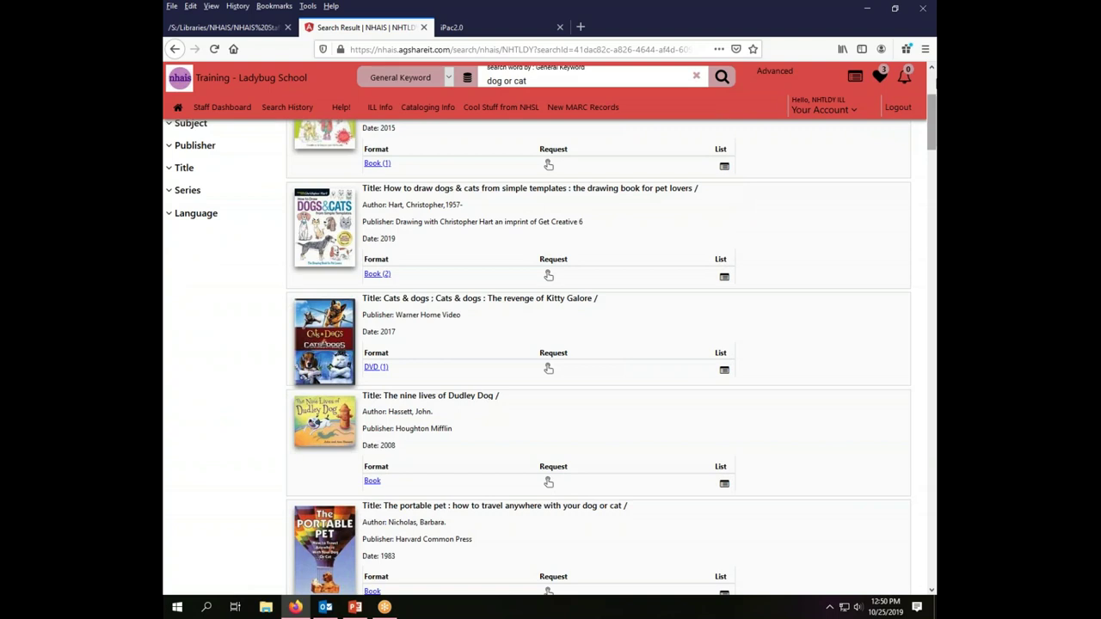
{"action": "scroll", "coordinate": [748, 164], "scroll_direction": "up", "scroll_amount": 3}
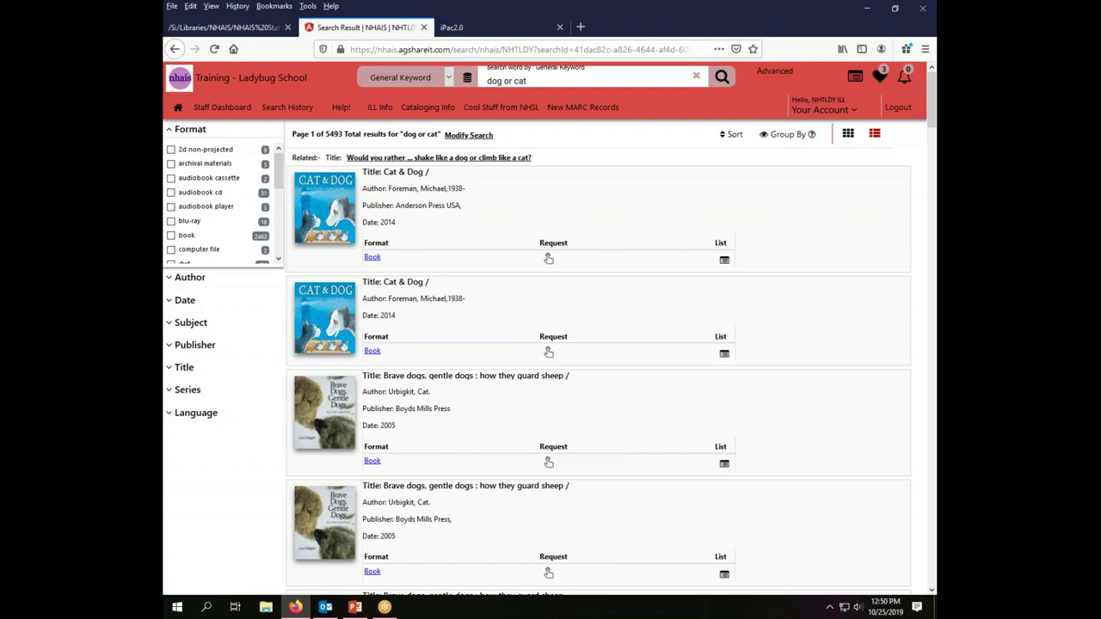
- Delete 'or' and the extra space so the keyword search runs as 'dog cat'
{"action": "double_click", "coordinate": [507, 81]}
{"action": "key", "text": "BackSpace"}
{"action": "key", "text": "Delete"}
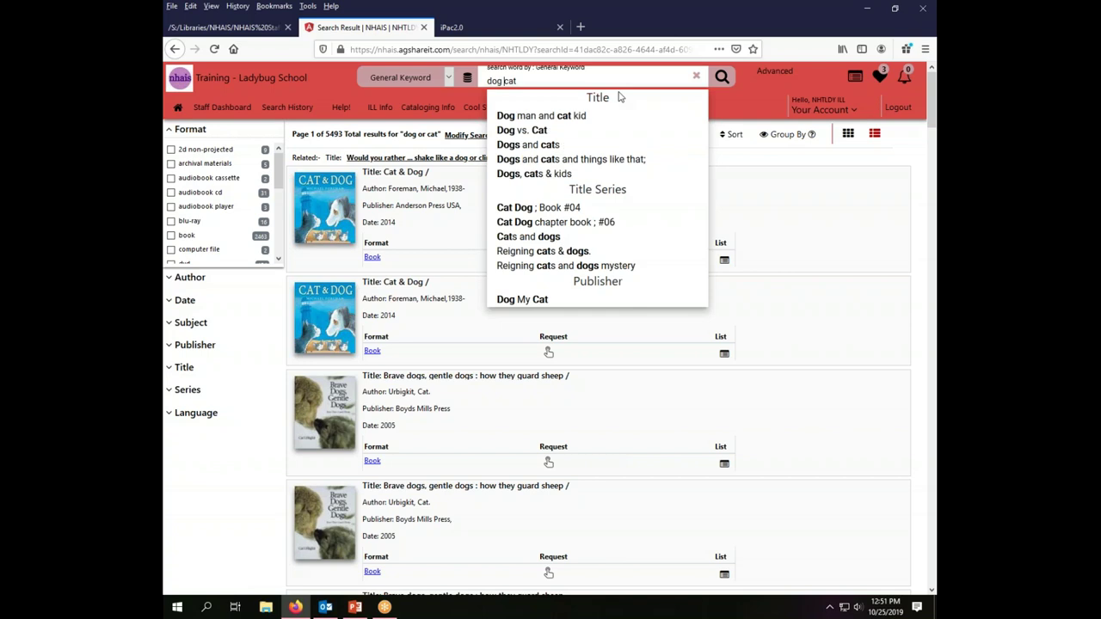
{"action": "key", "text": "Return"}
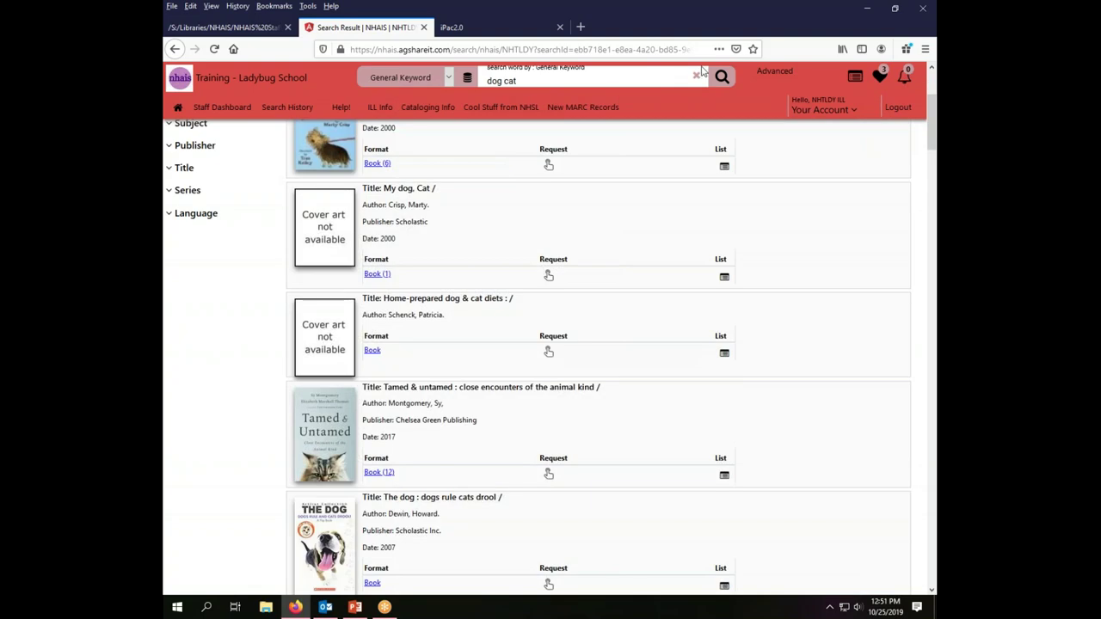
{"action": "scroll", "coordinate": [931, 68], "scroll_direction": "up", "scroll_amount": 3}
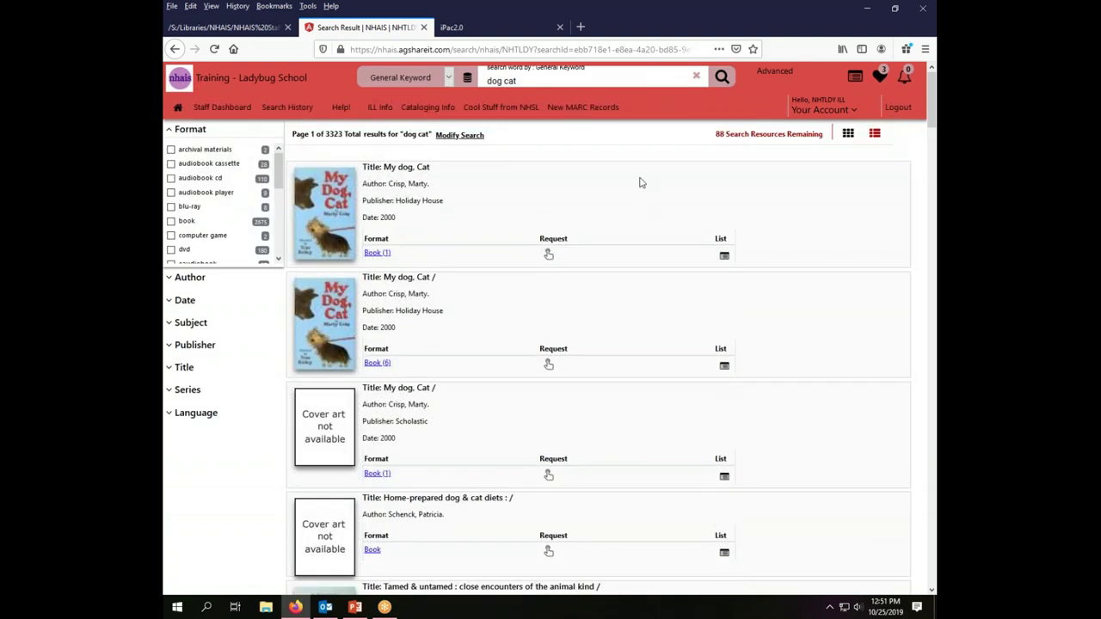